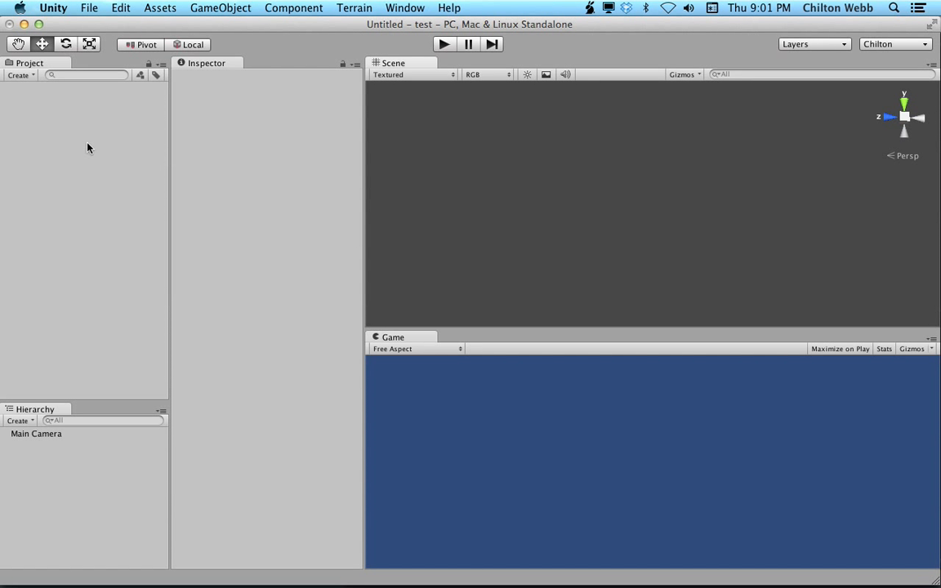
Create a new folder in the Project panel and name it Textures.
right_click(86, 147)
mouse_move(95, 147)
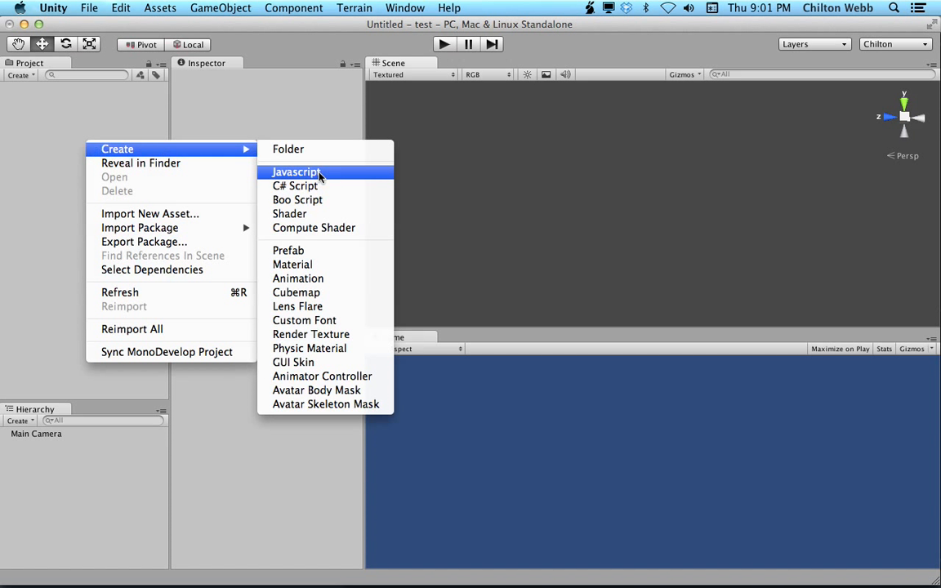
click(310, 154)
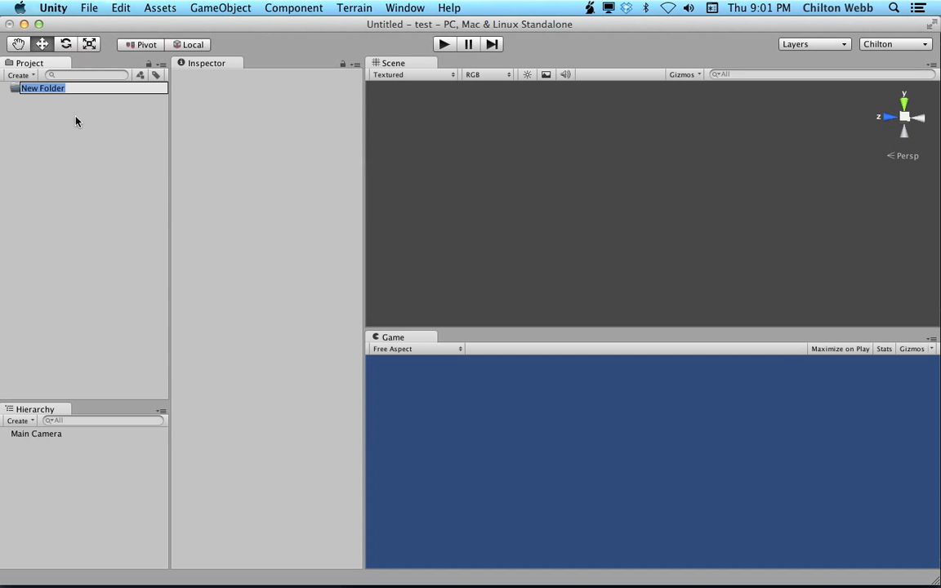
key(BackSpace)
text(Textures)
key(Return)
Switch to Finder and import chiltonuv.png from the BoxTest folder into the Textures folder.
key(super+Tab)
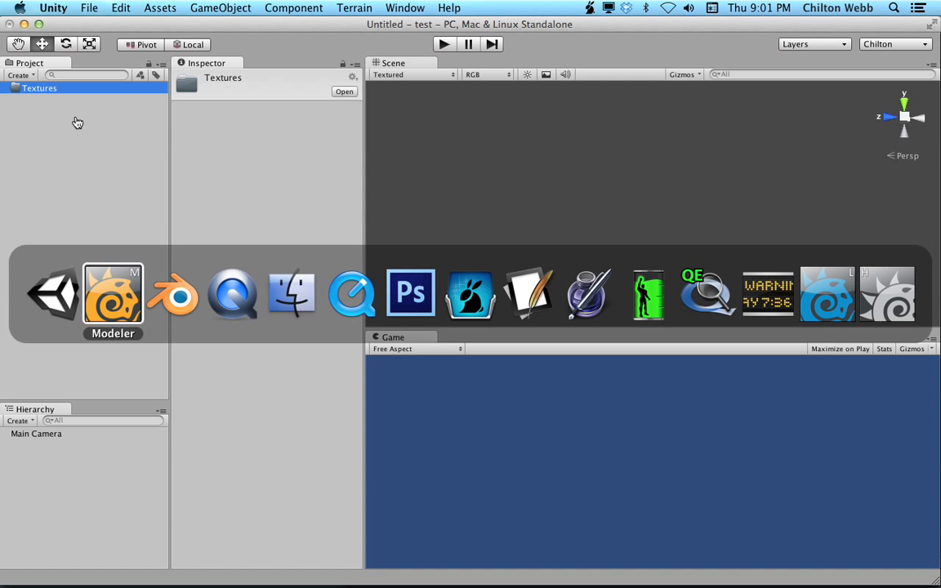
key(super+Tab)
key(super+Tab)
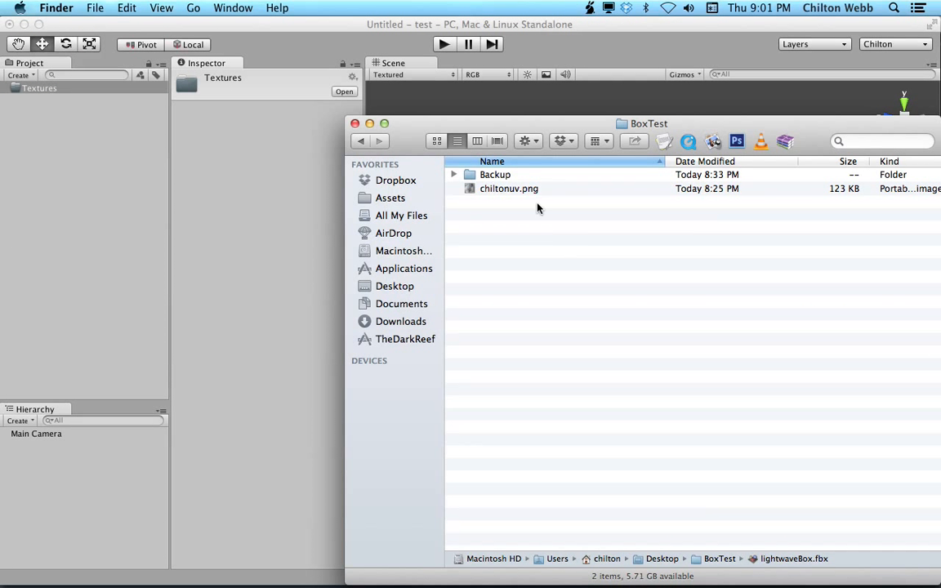
click(64, 92)
key(super+Tab)
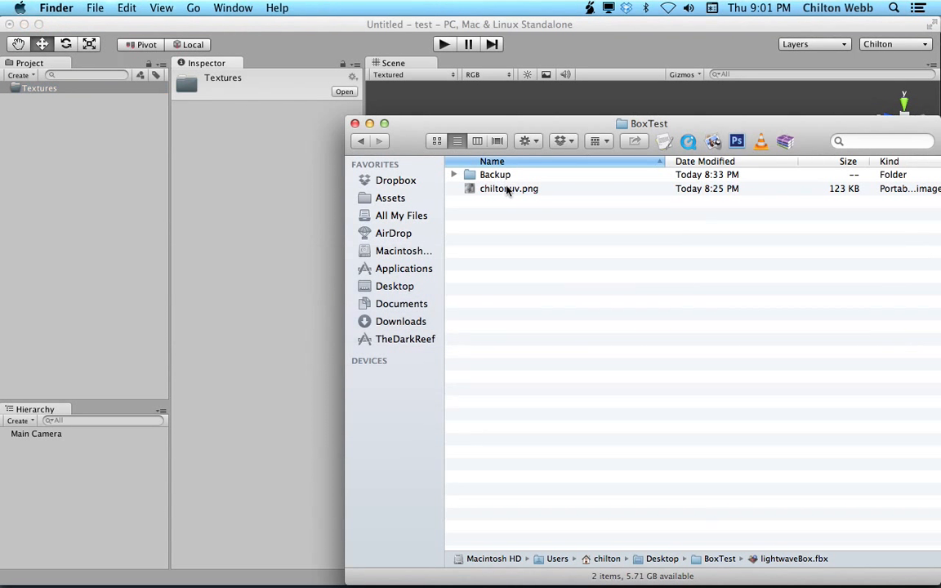
drag(507, 189, 83, 92)
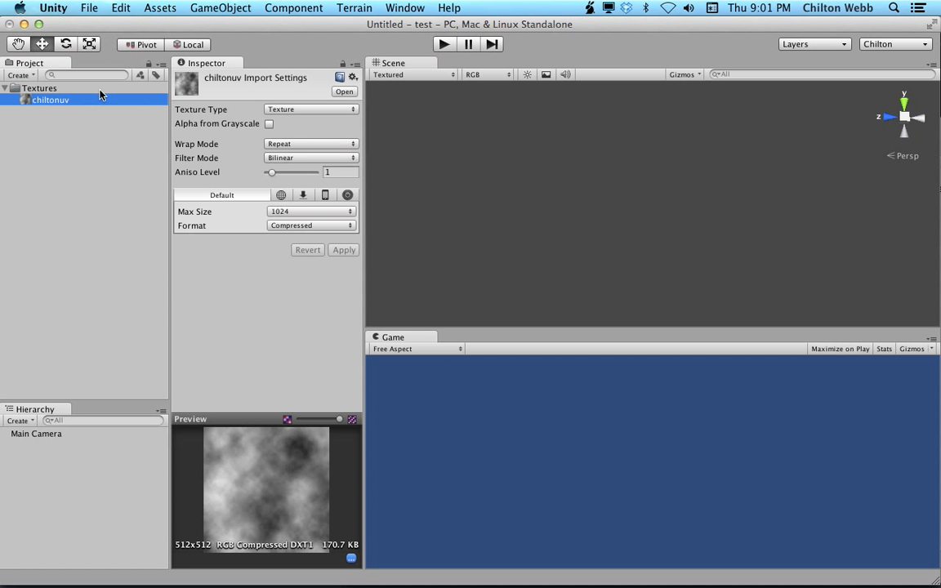
Switch to Blender, enter Edit Mode on the cube and unwrap its UVs.
key(super+Tab)
key(super+Tab)
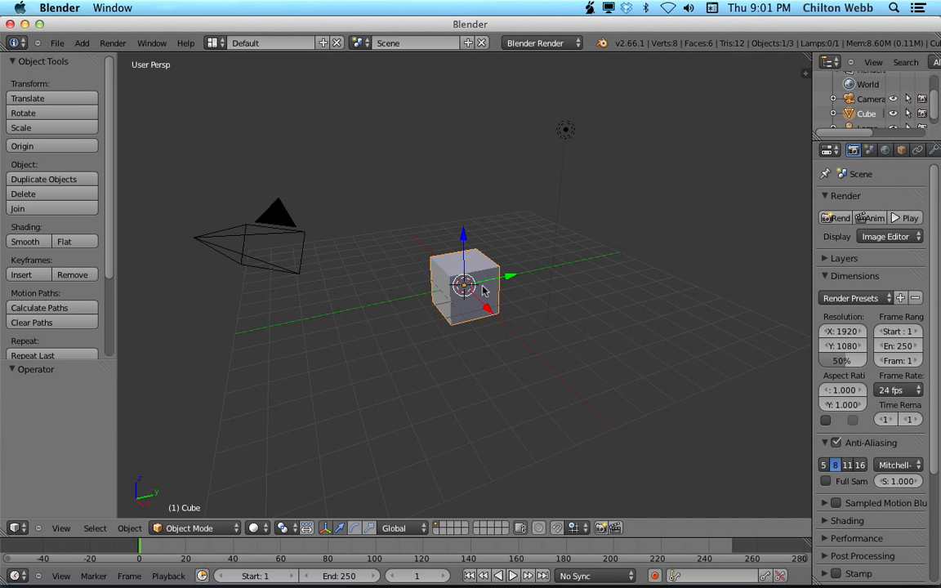
key(Tab)
key(u)
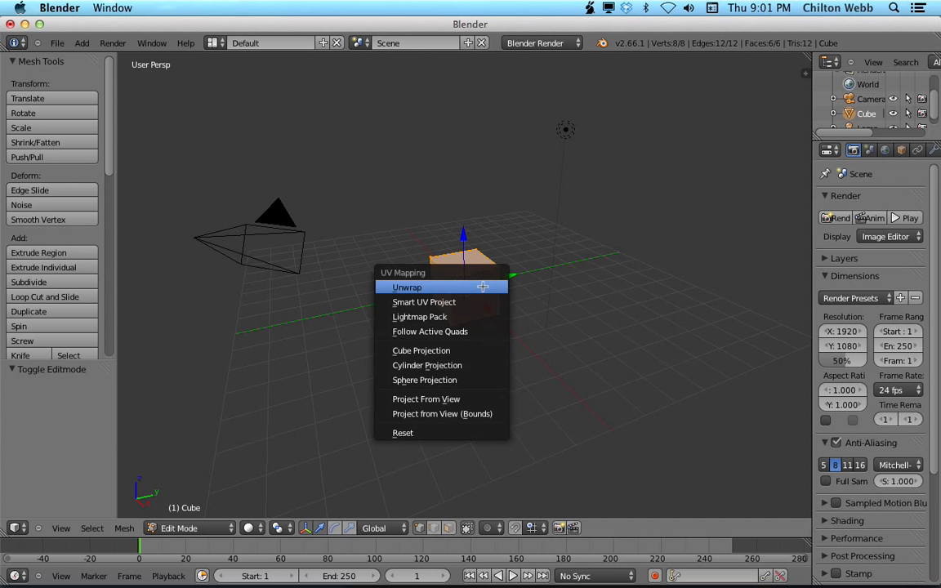
click(483, 287)
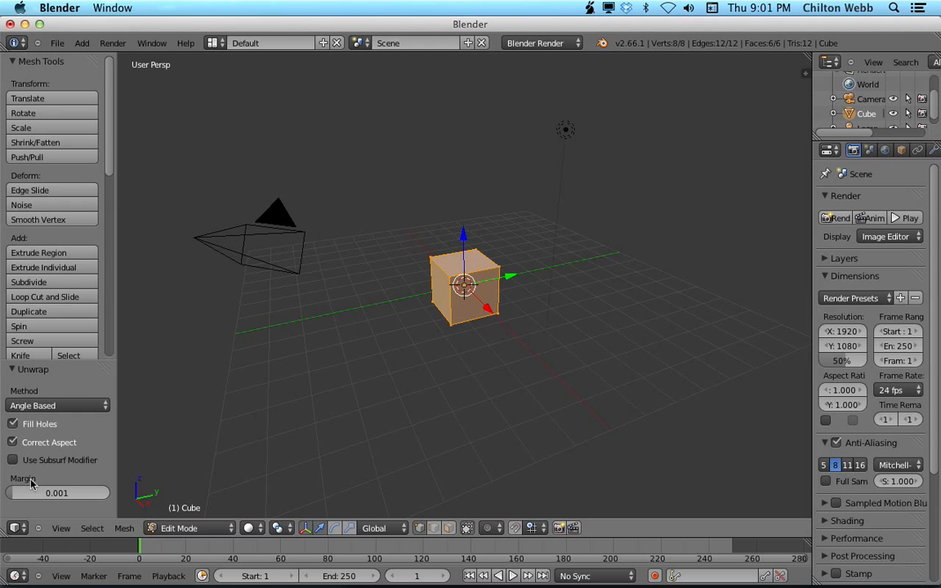
Hide the tool shelf, split the 3D view and set the new left area to the UV/Image Editor.
drag(113, 378, 4, 341)
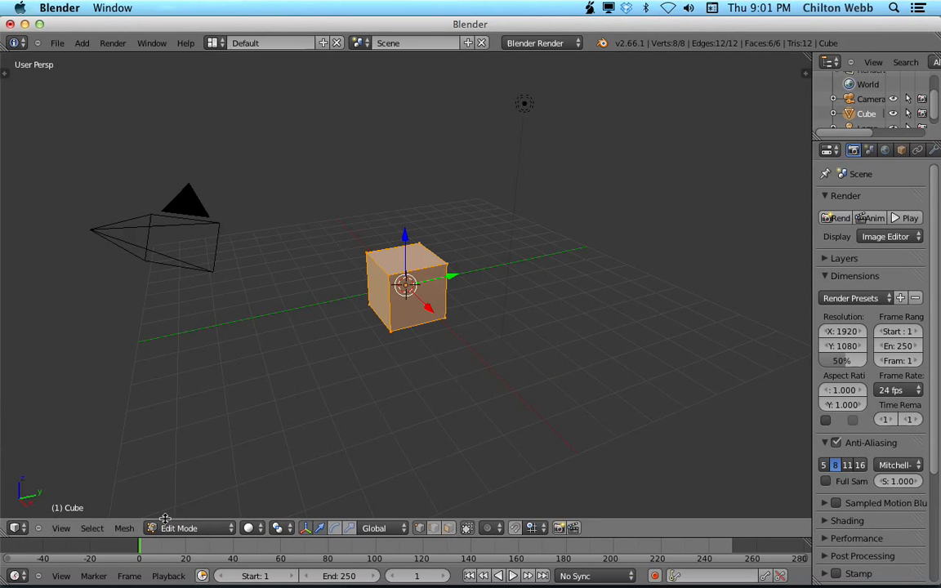
drag(5, 530, 221, 506)
click(17, 528)
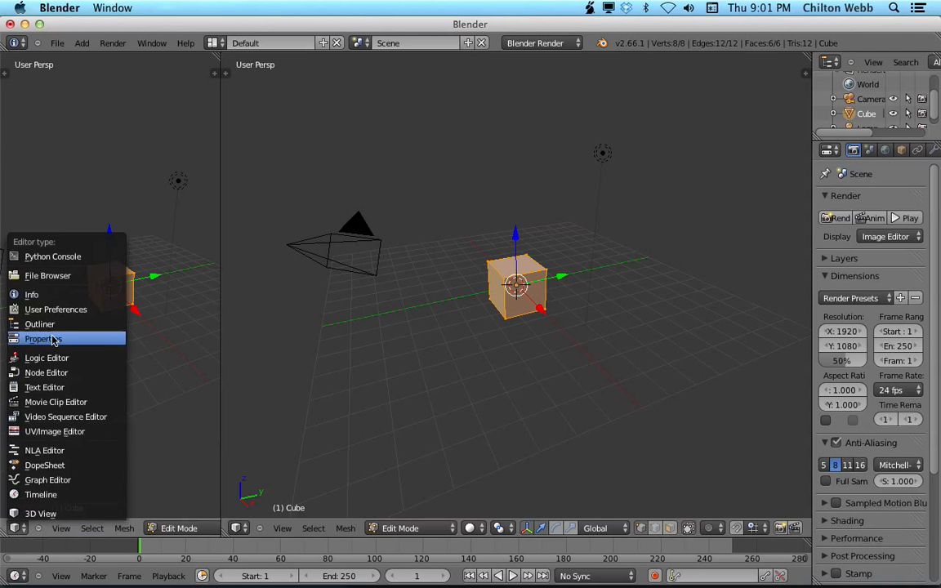
click(58, 433)
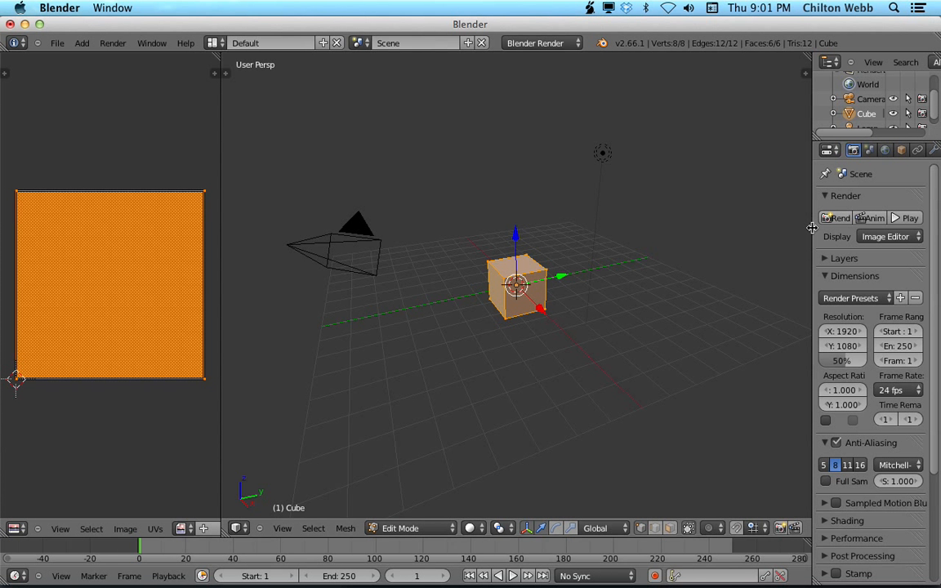
Widen the Properties editor and show the cube's material settings.
drag(813, 224, 689, 236)
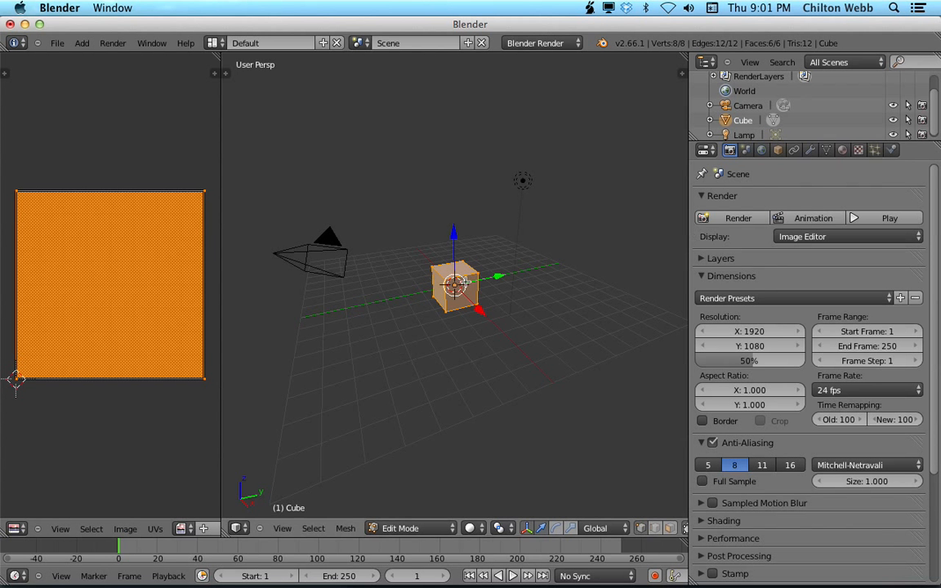
click(843, 152)
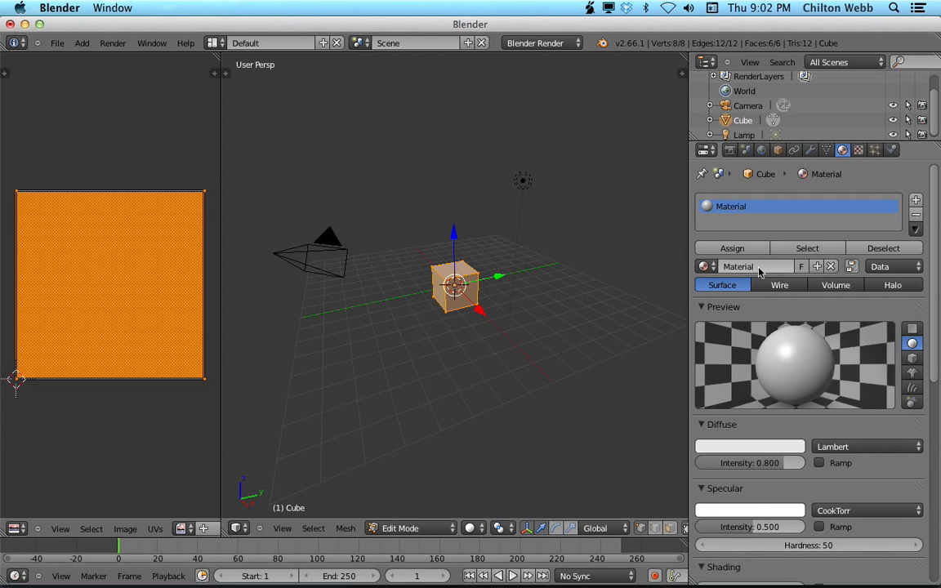
key(super+Tab)
key(super+Tab)
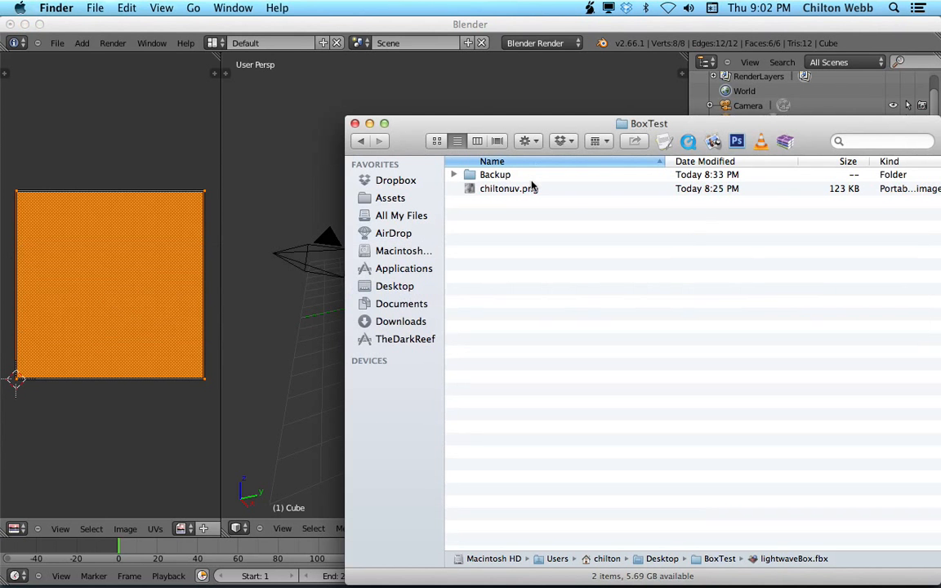
click(531, 189)
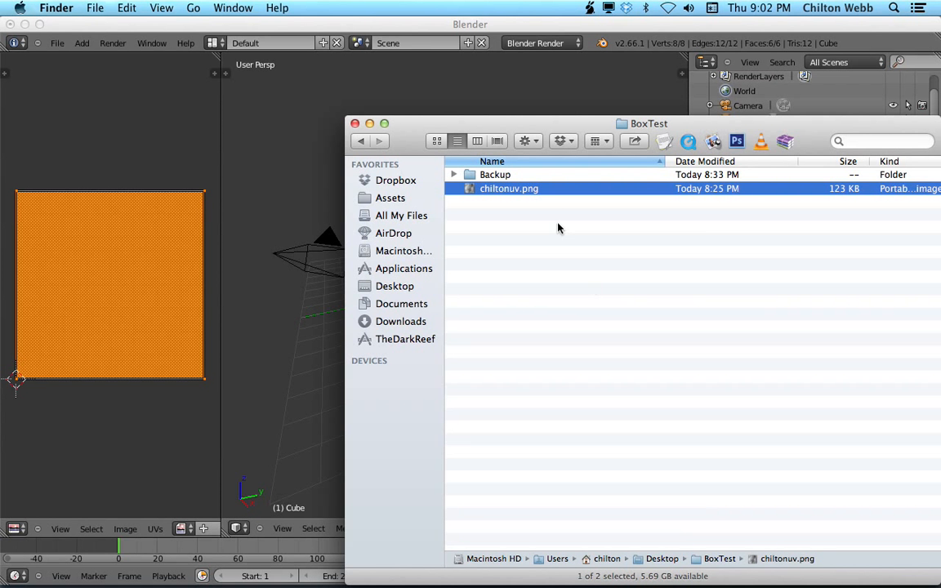
key(super+Tab)
key(super+Tab)
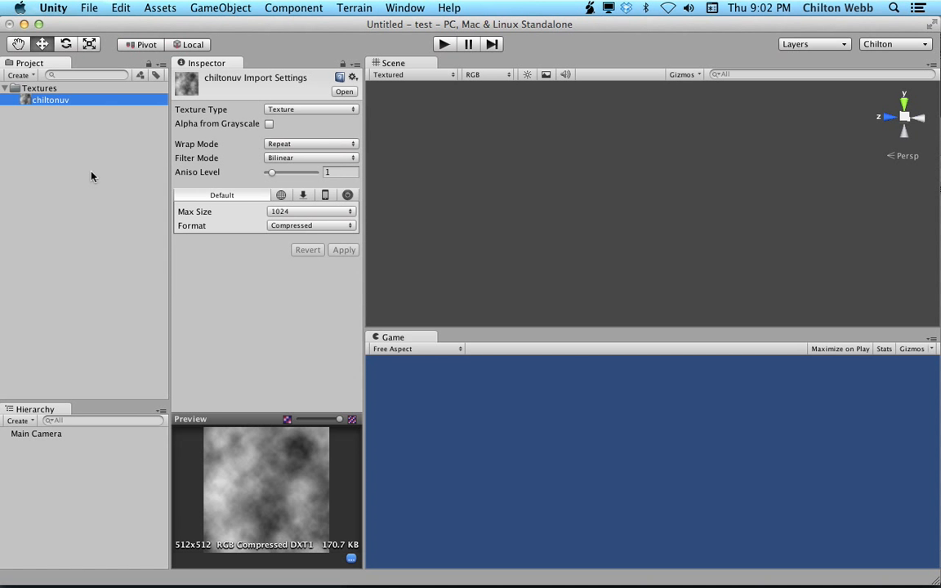
key(super+Tab)
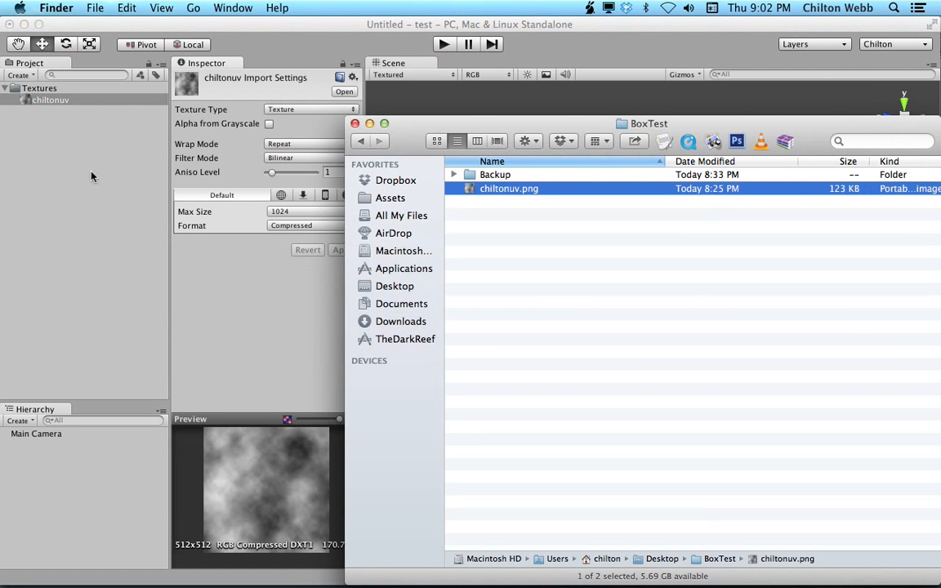
key(super+Tab)
key(super+Tab)
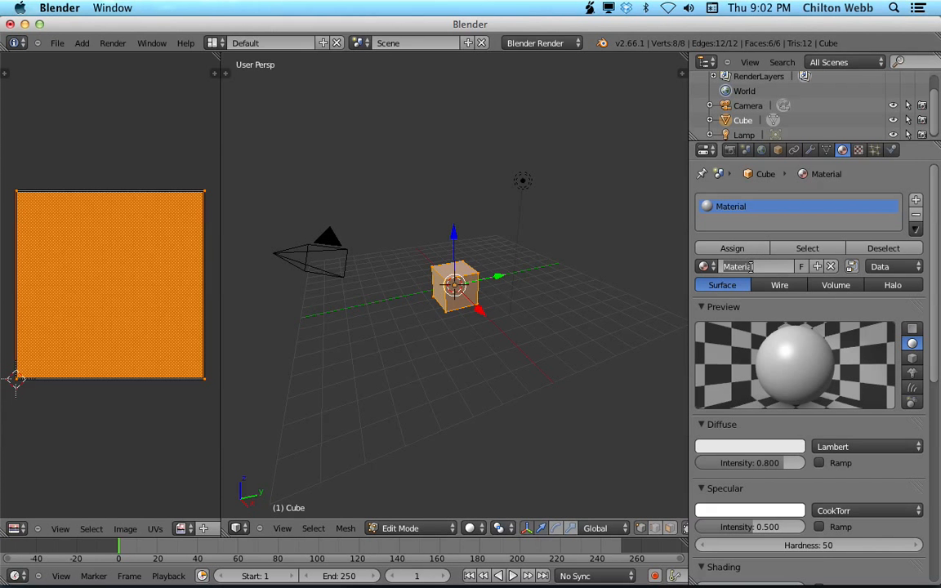
Rename the cube's material to ChiltonUV.
text(ChiltonUV)
key(Return)
key(super+Tab)
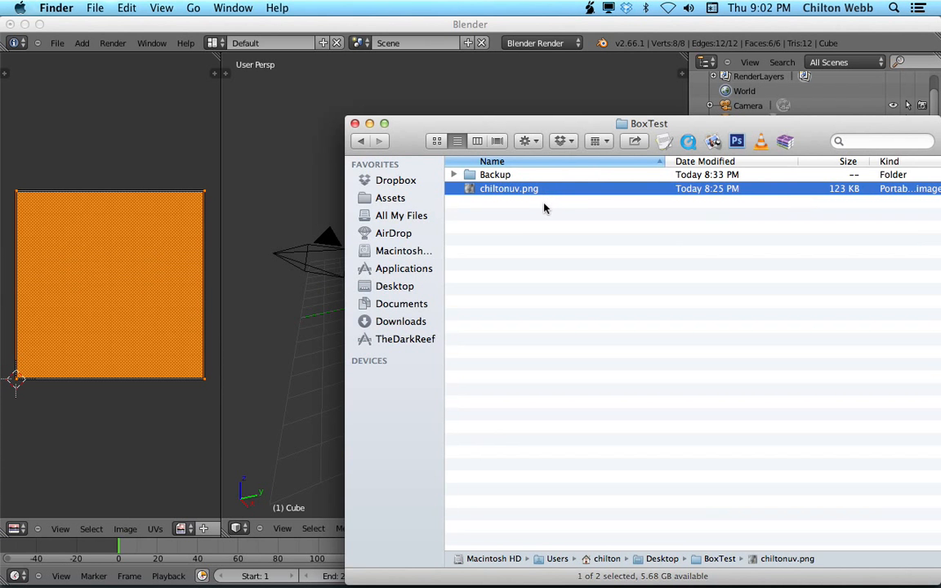
key(super+Tab)
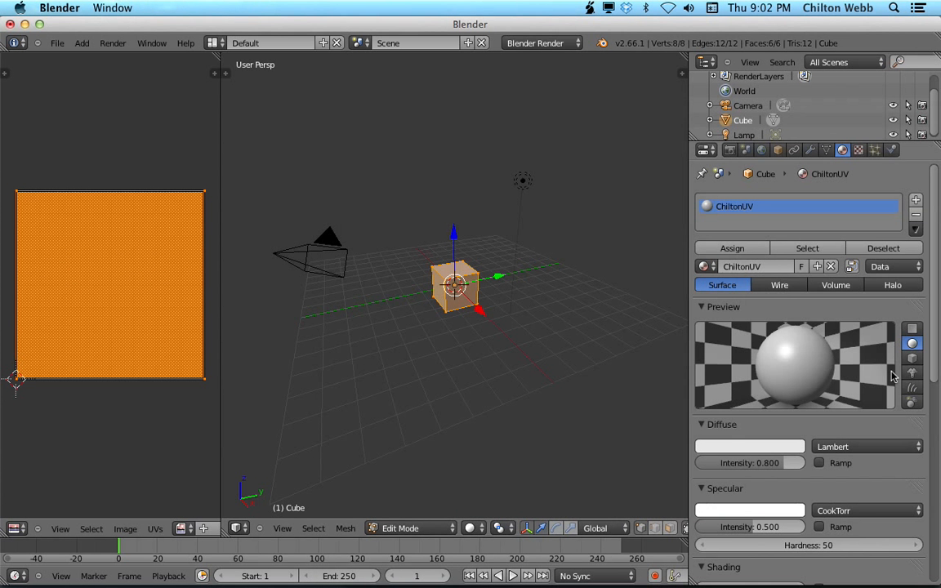
Export the scene as Autodesk FBX named blenderBox.fbx into the BoxTest folder.
click(57, 43)
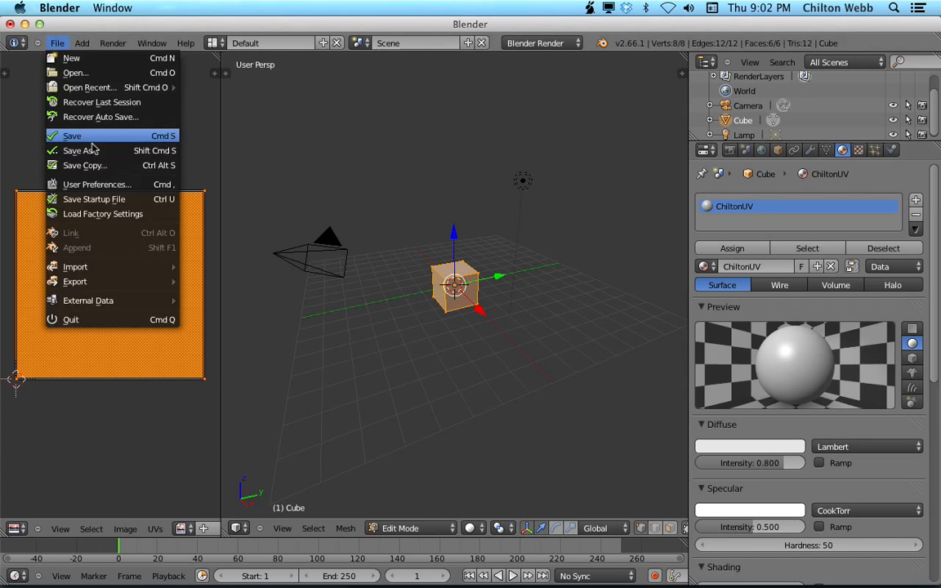
mouse_move(104, 281)
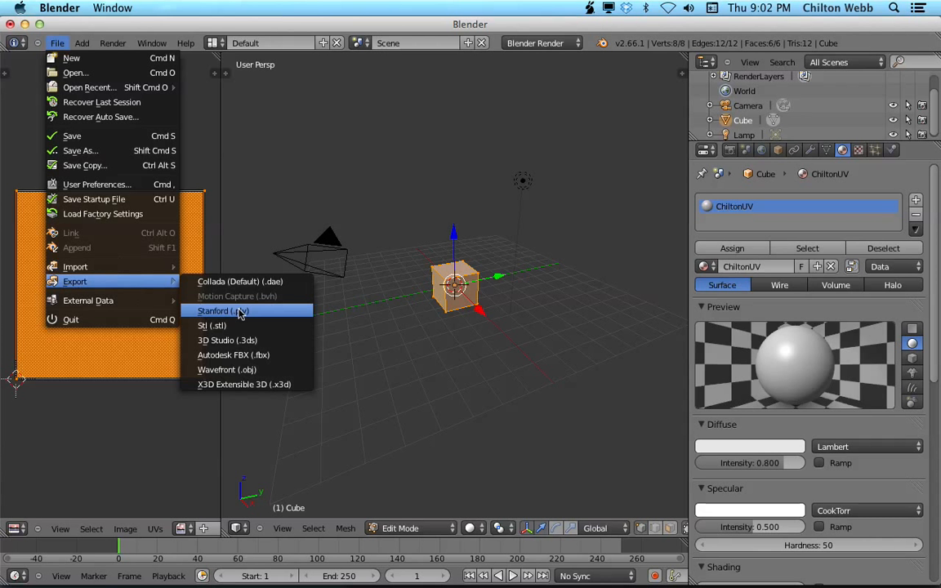
click(247, 356)
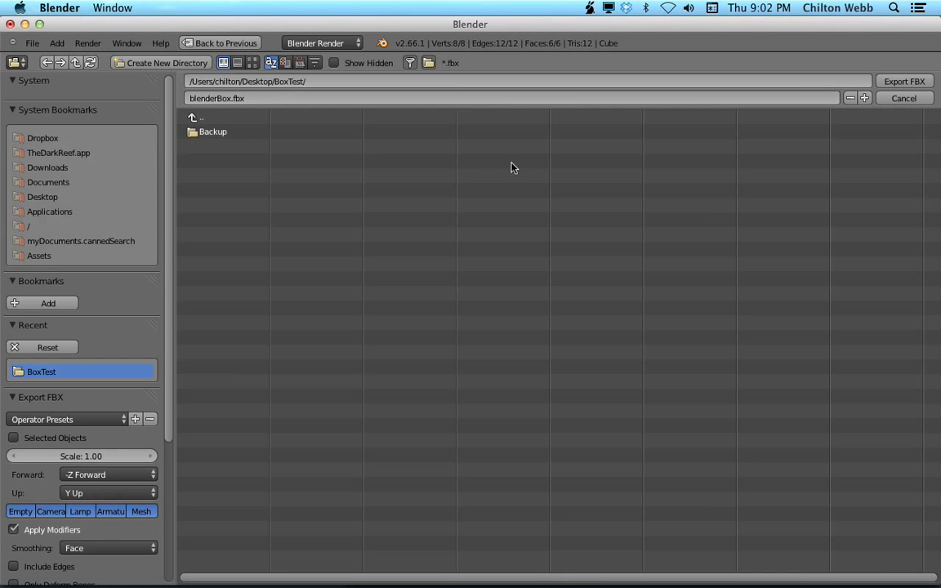
click(905, 81)
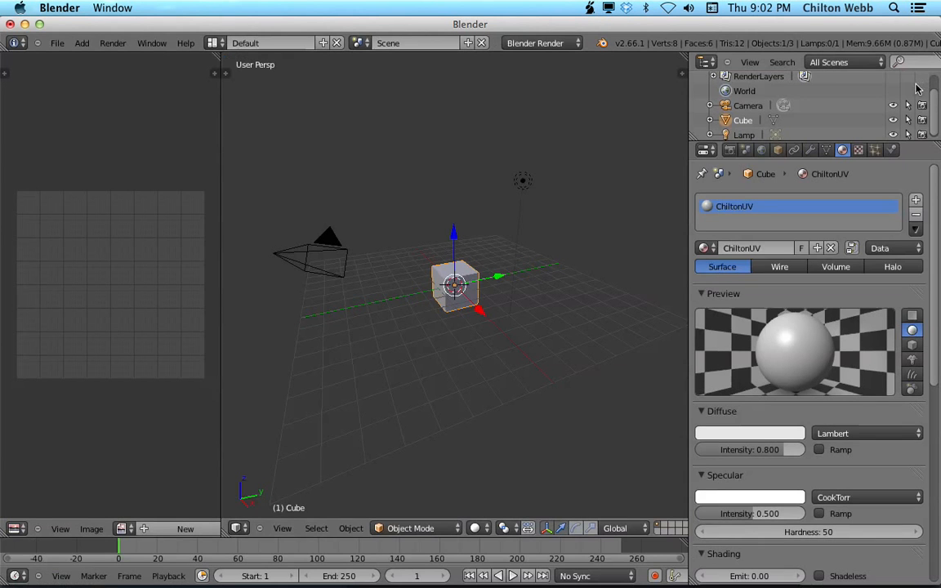
Import blenderBox.fbx from Finder into the Unity project and select the imported ChiltonUV material.
key(super+Tab)
key(super+Tab)
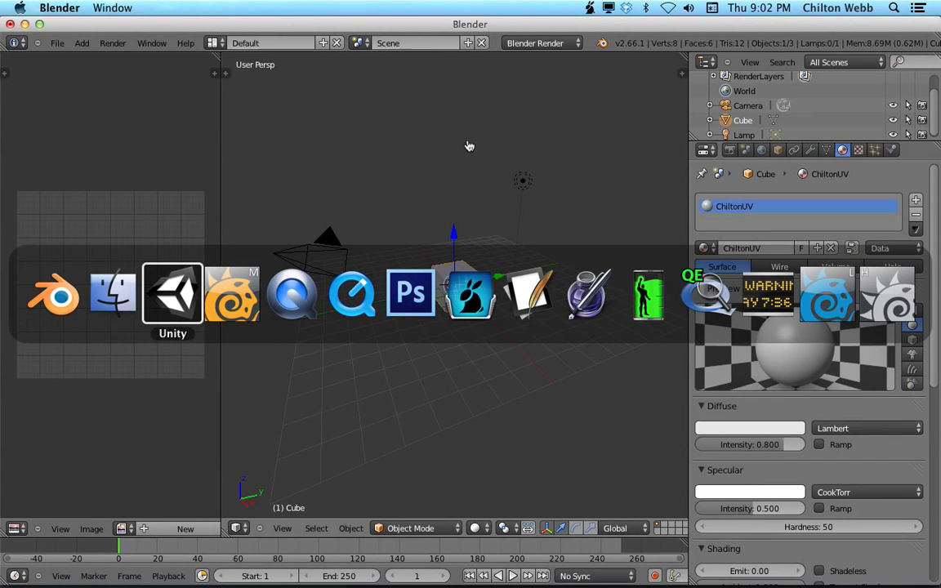
key(super+Tab)
key(super+Tab)
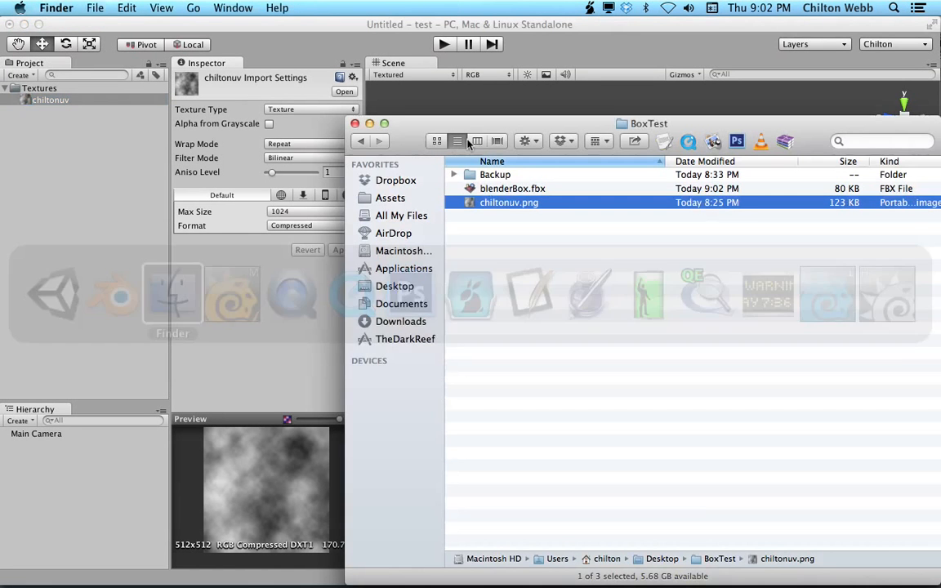
drag(520, 189, 45, 208)
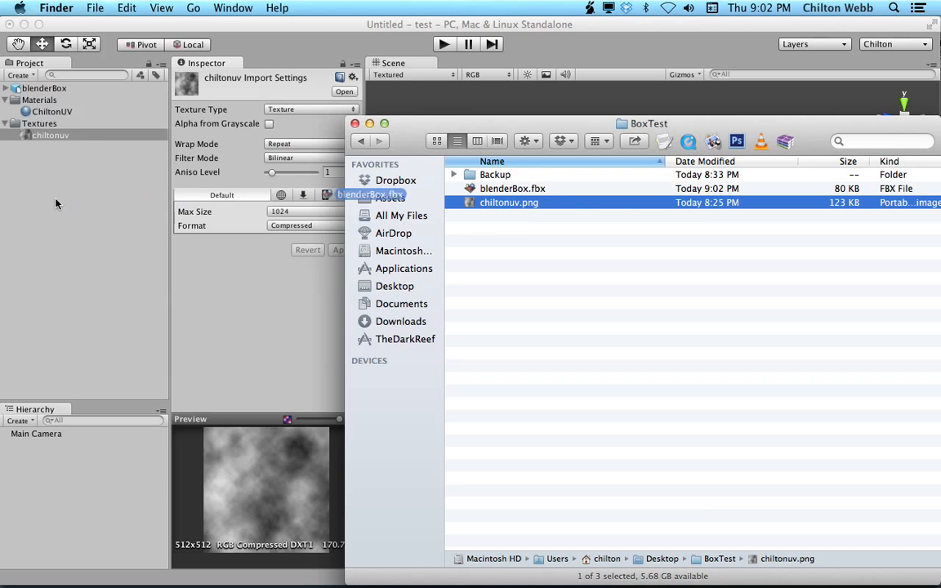
click(65, 113)
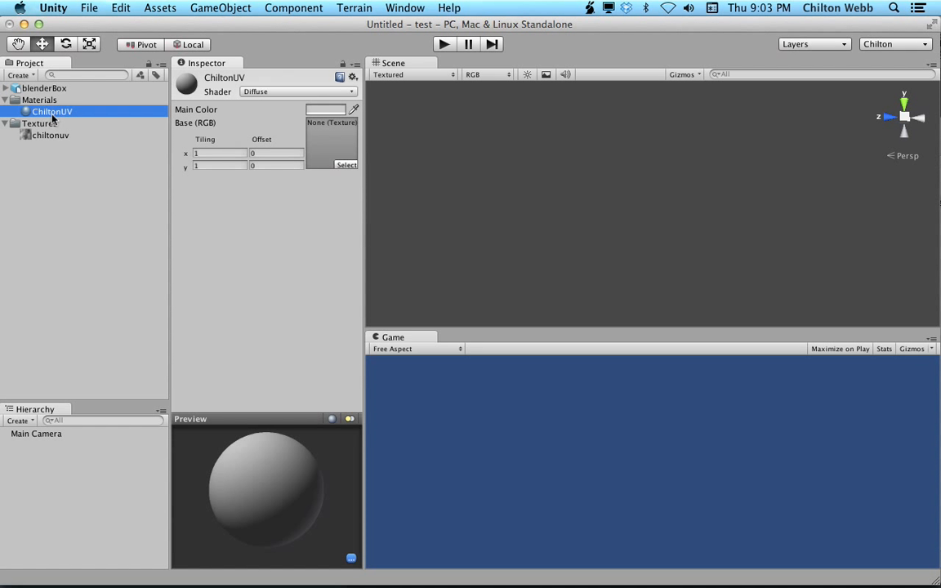
Open blenderBox.fbx in TextEdit.
key(super+Tab)
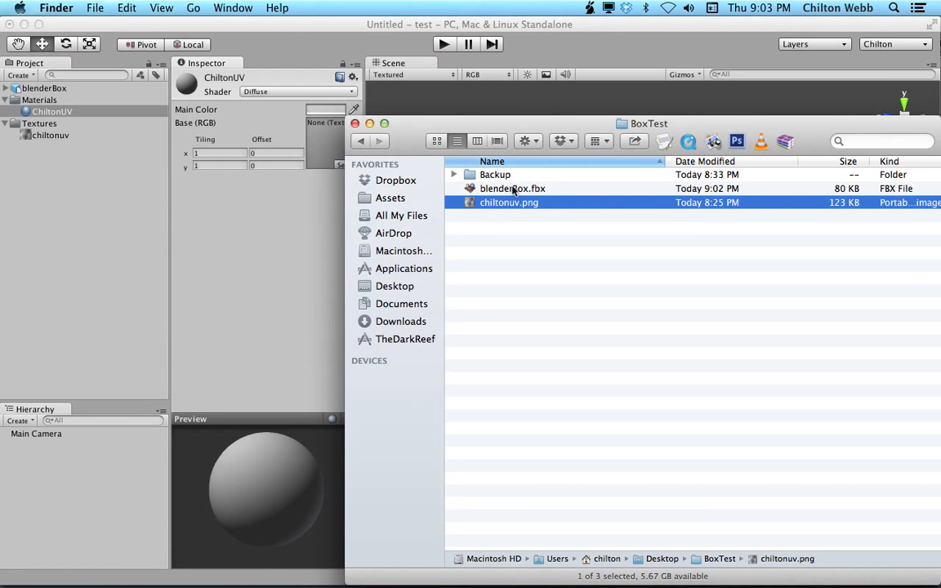
drag(535, 188, 665, 141)
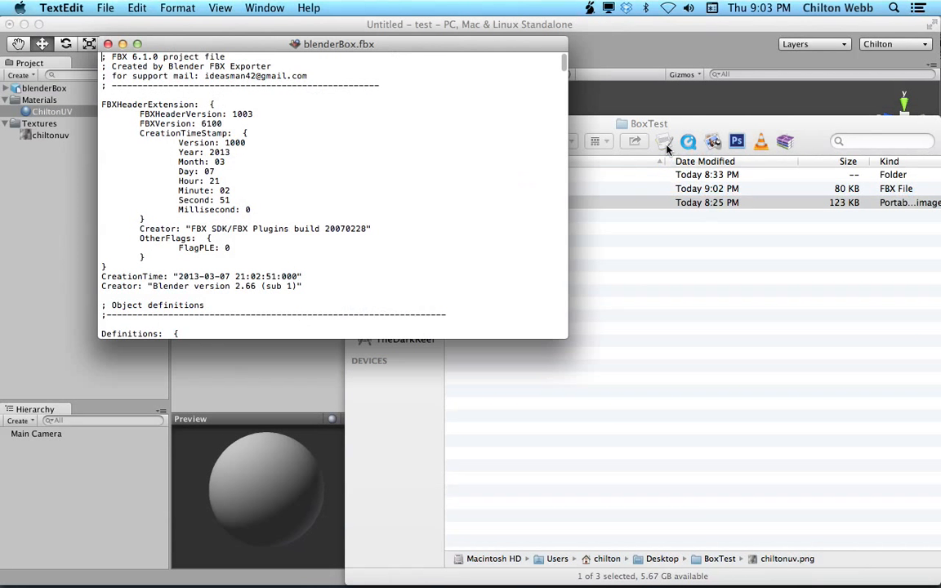
Search the FBX text for material:: and examine the ChiltonUV material definition.
key(super+f)
text(materia)
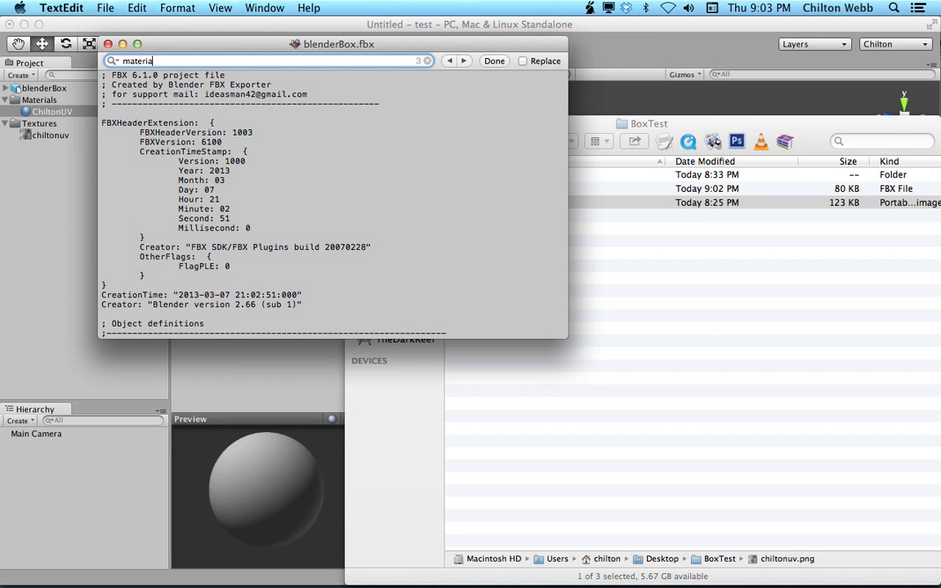
text(l::)
key(Return)
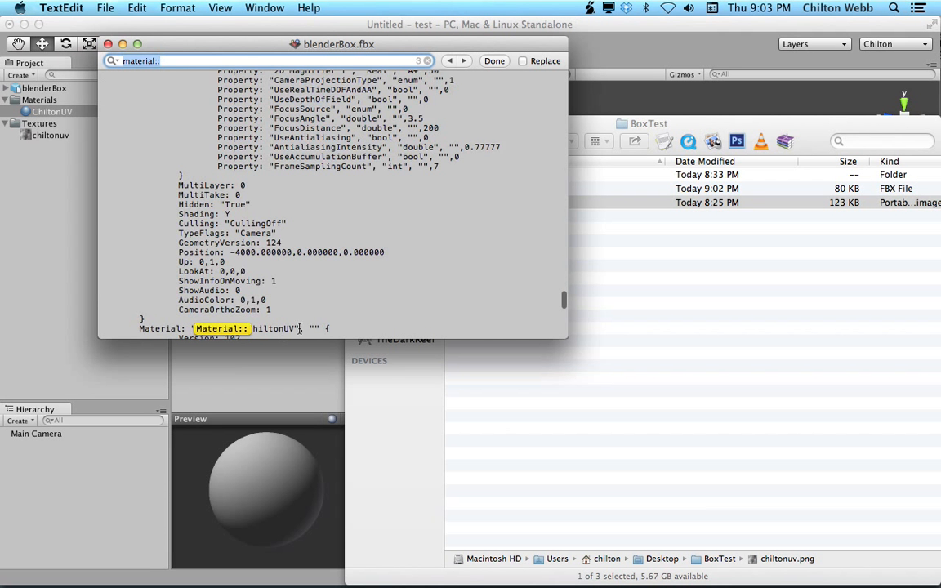
scroll(304, 273, down, 3)
click(312, 239)
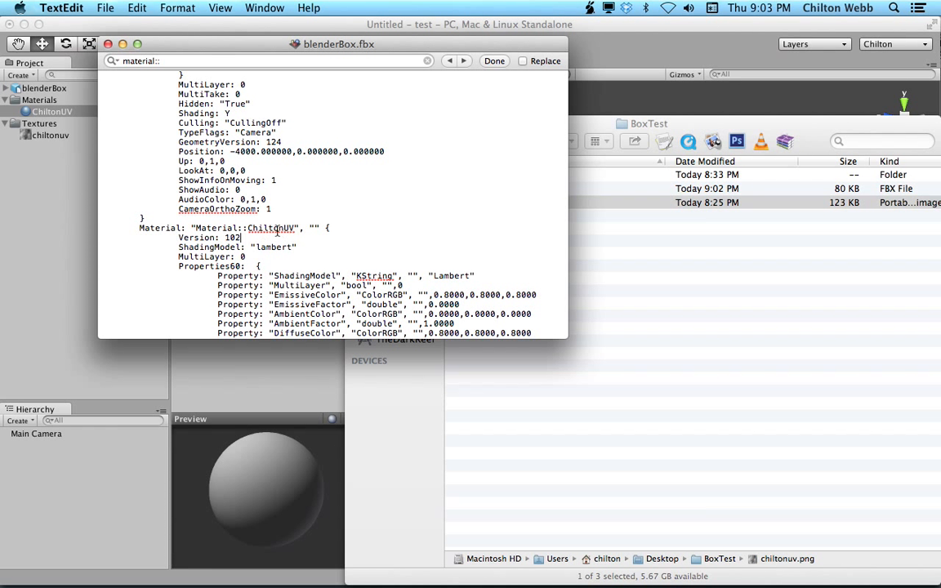
click(29, 199)
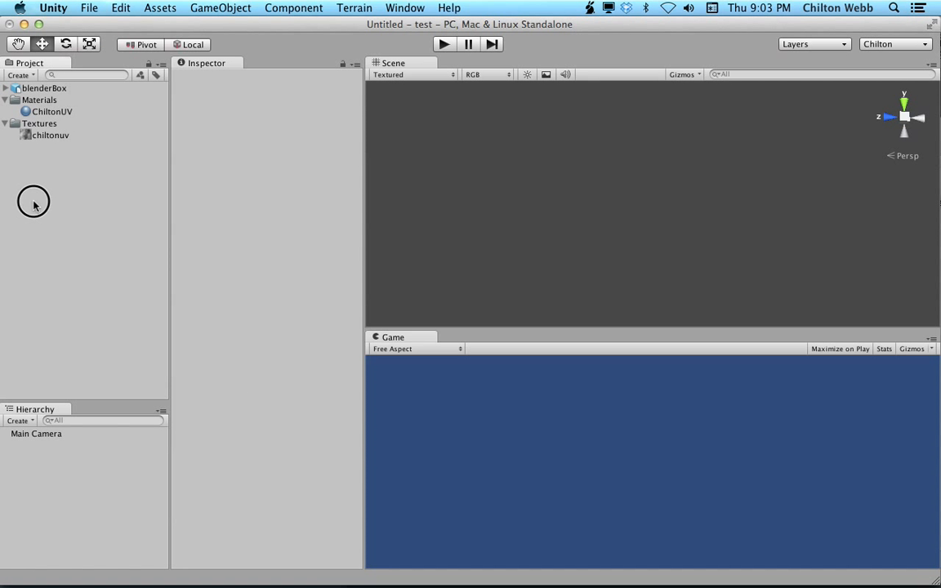
Inspect the imported ChiltonUV material in Unity, then switch to LightWave Modeler.
click(57, 112)
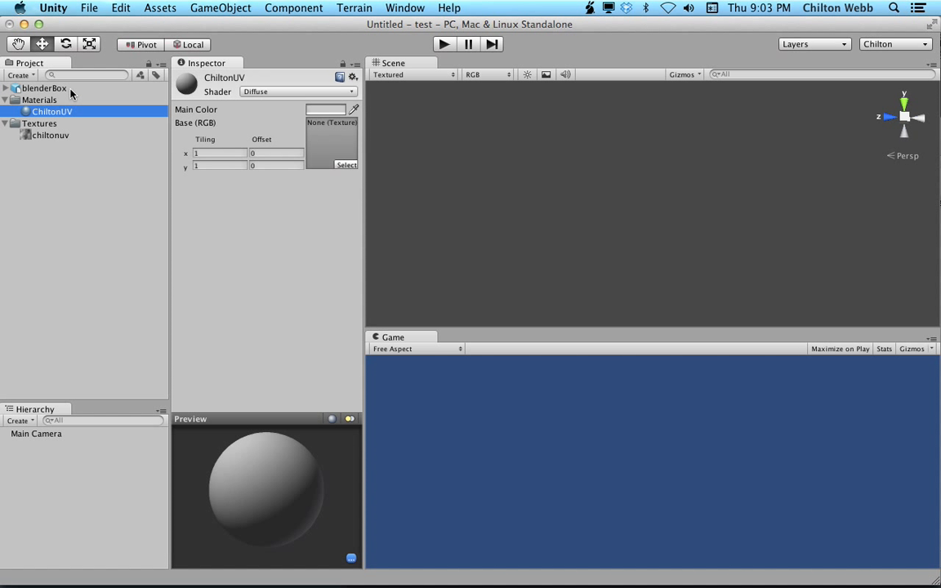
key(super+Tab)
key(super+Tab)
key(super+Tab)
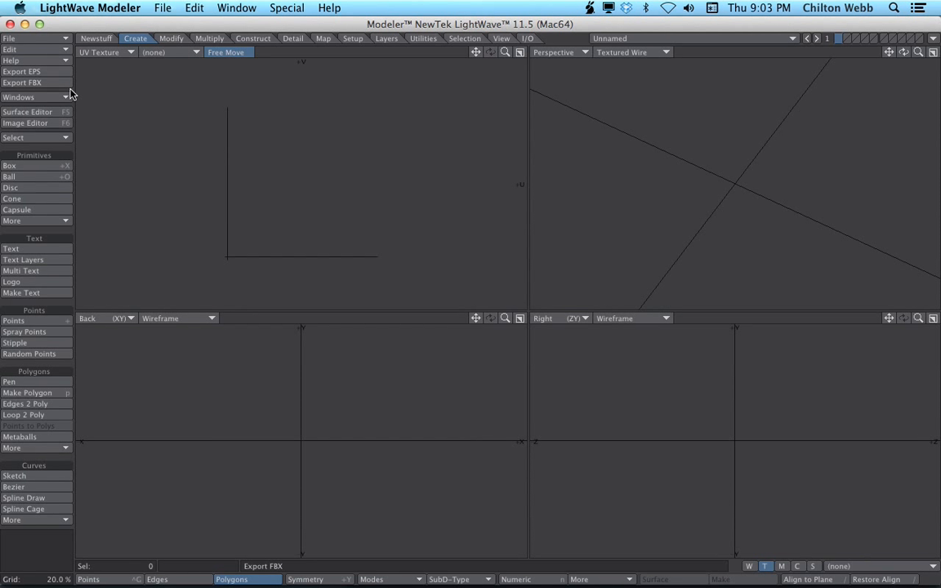
Create a 1 m cube centred at the origin with the Box tool's numeric input.
key(shift+x)
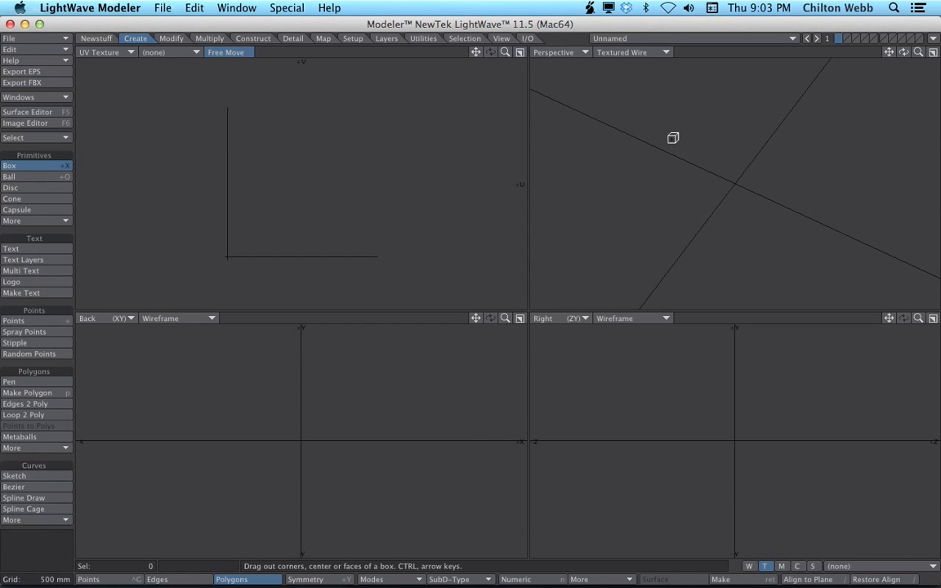
key(n)
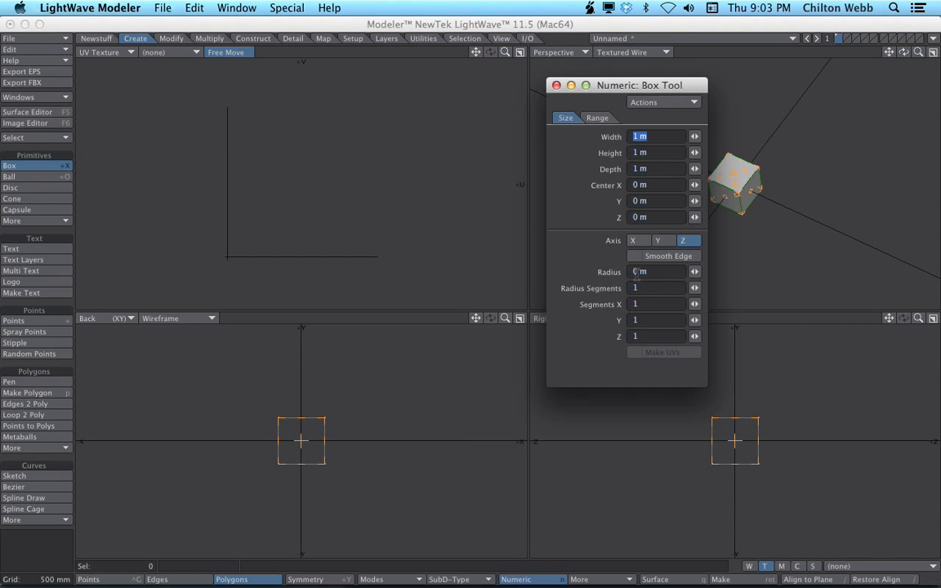
click(556, 84)
key(space)
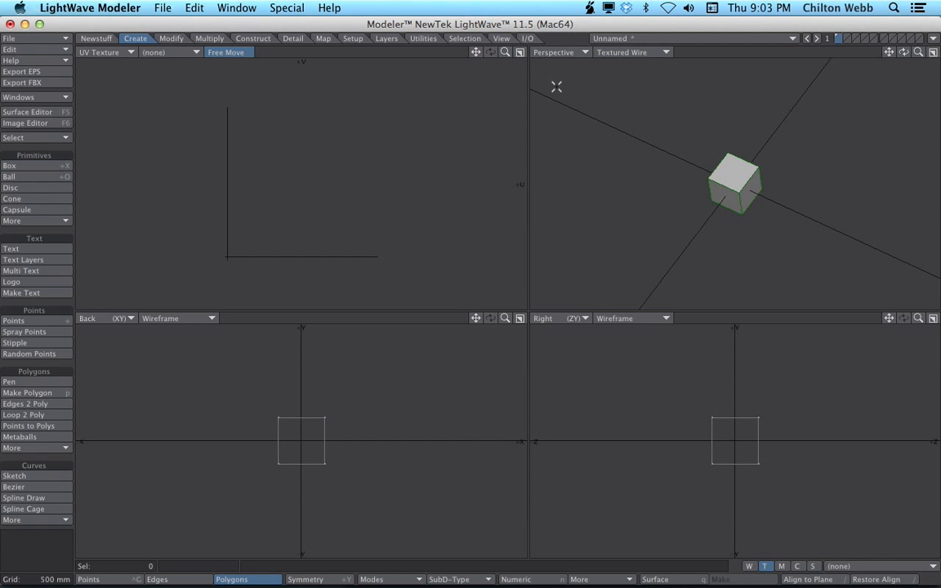
alt+drag(772, 214, 804, 182)
key(a)
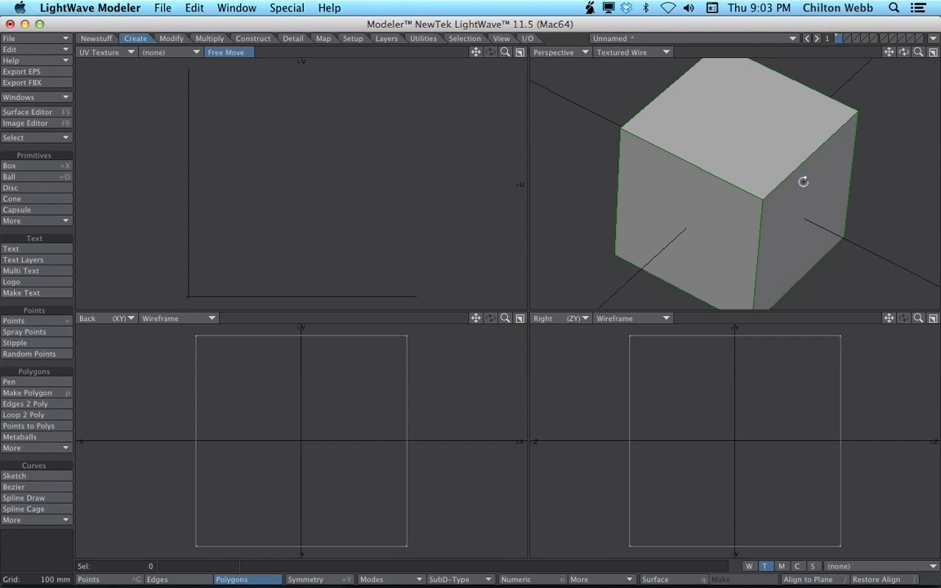
Assign atlas UV coordinates to the cube in a new UV map named TempUVMap.
key(shift+u)
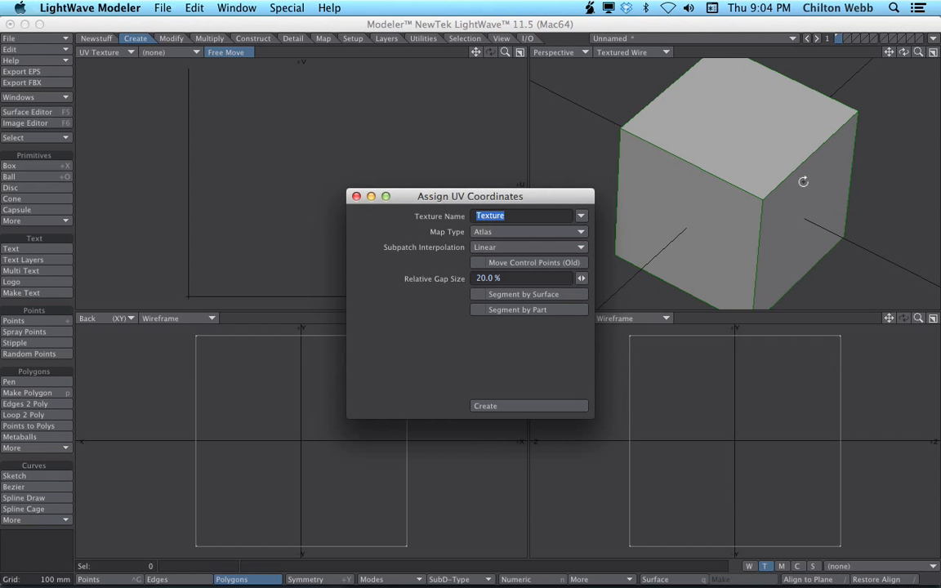
text(TempMap)
text(UVMap)
key(Return)
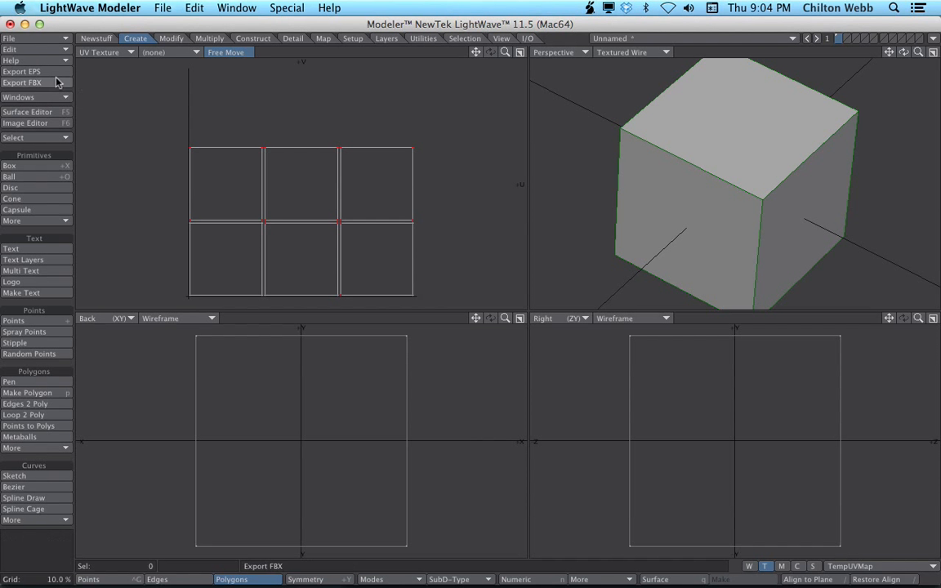
Open the Surface Editor and confirm the cube's surface name as ChiltonUV.
click(32, 112)
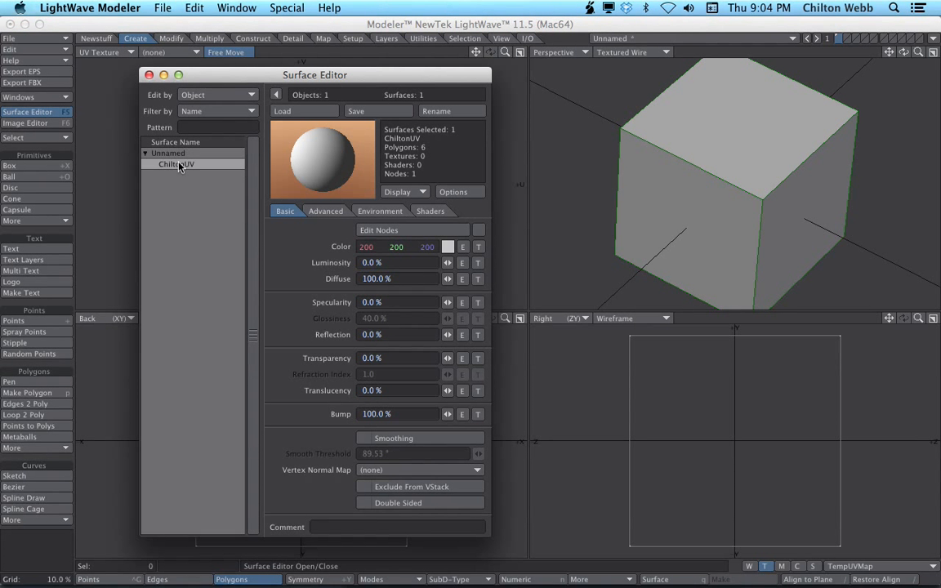
right_click(180, 167)
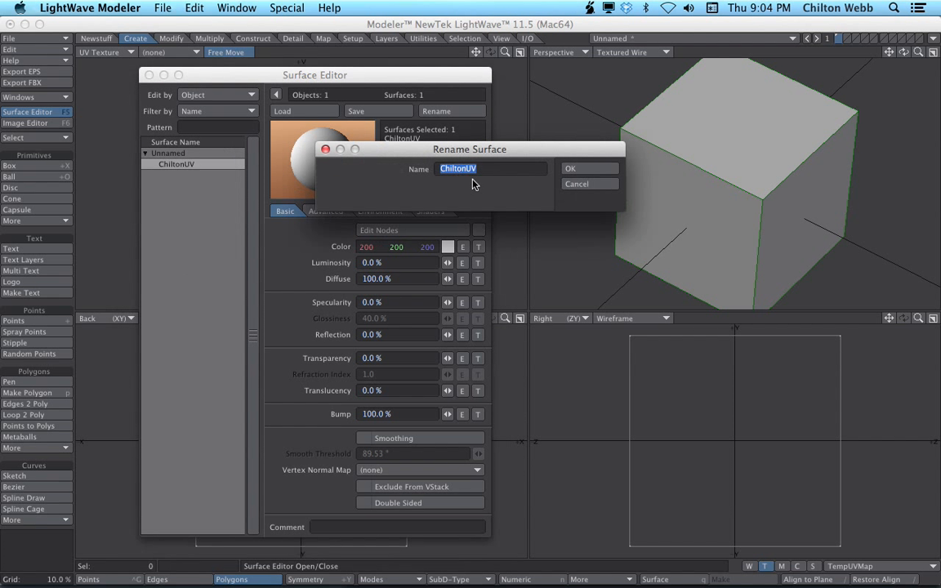
click(571, 170)
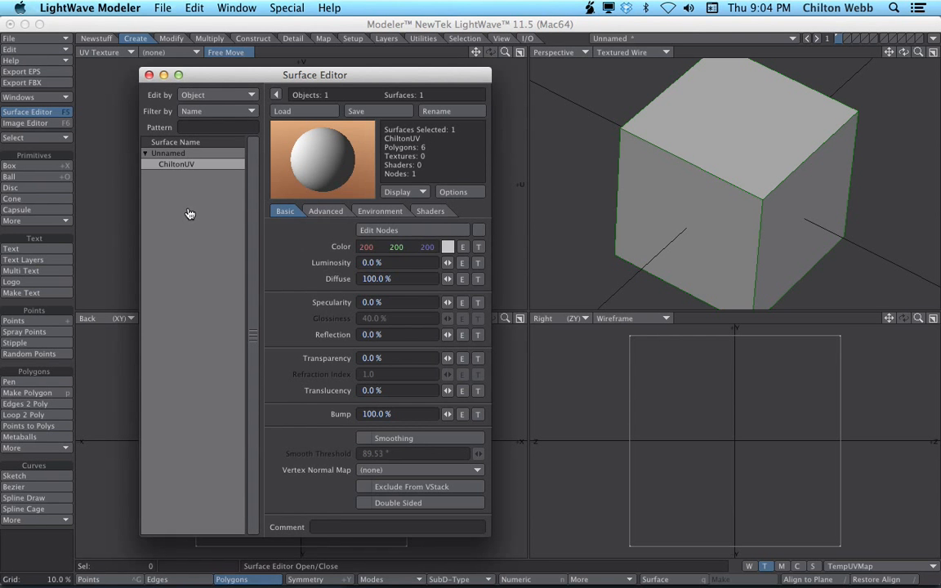
Add a color texture layer to the ChiltonUV surface with UV projection using the TempUVMap map.
key(super+Tab)
key(super+Tab)
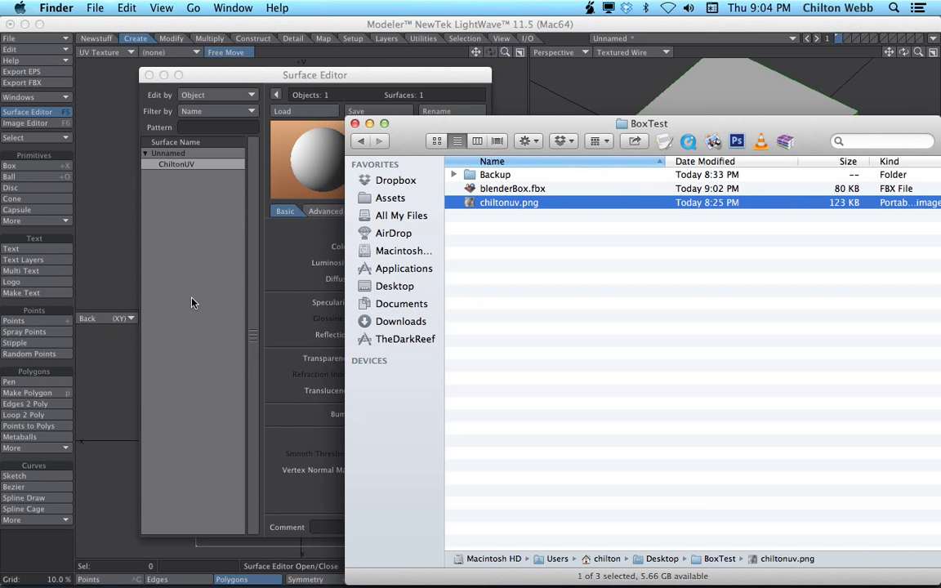
click(216, 304)
click(478, 247)
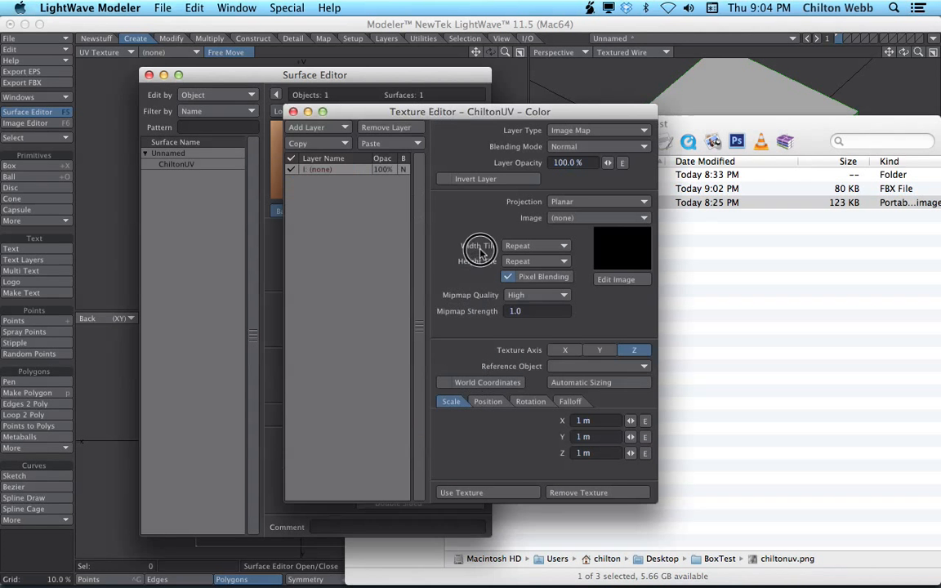
click(572, 202)
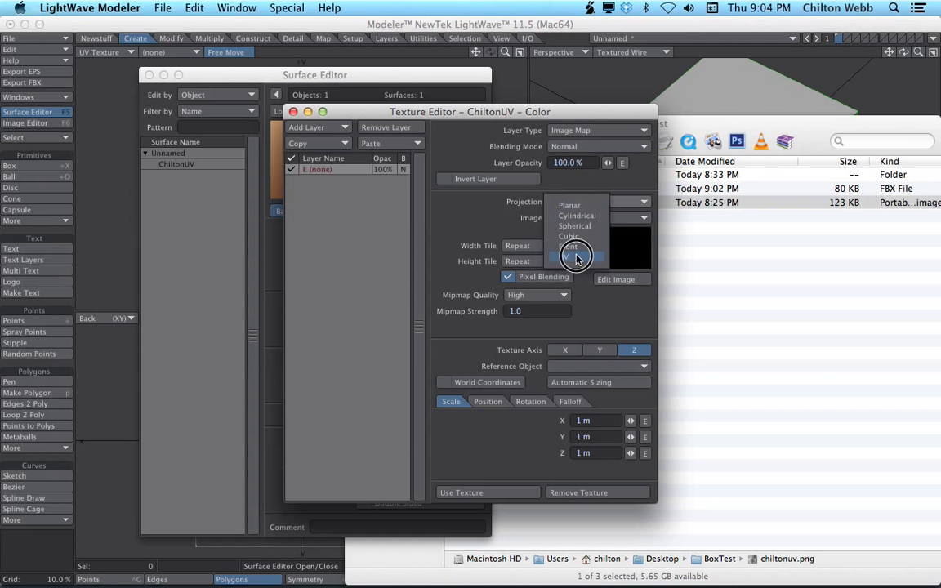
click(570, 263)
click(594, 218)
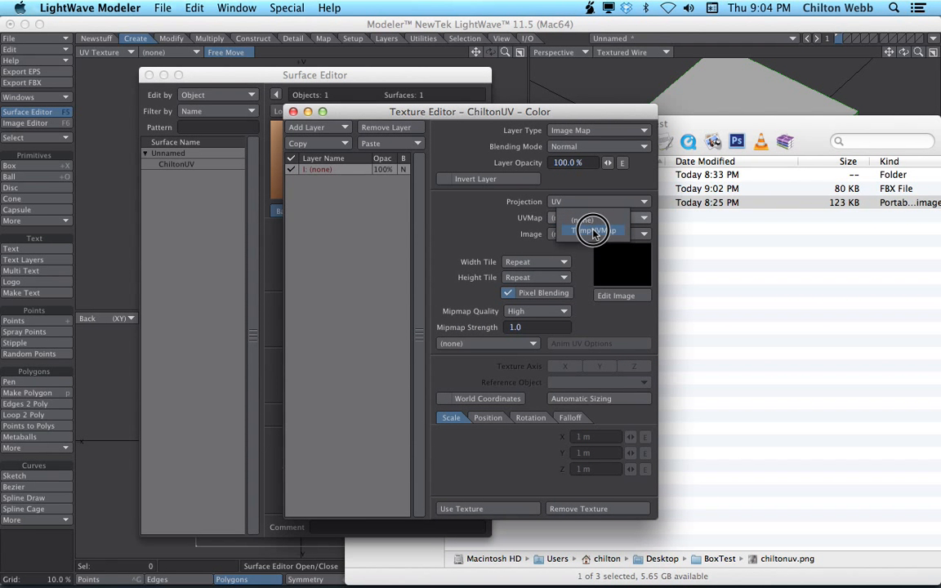
click(595, 232)
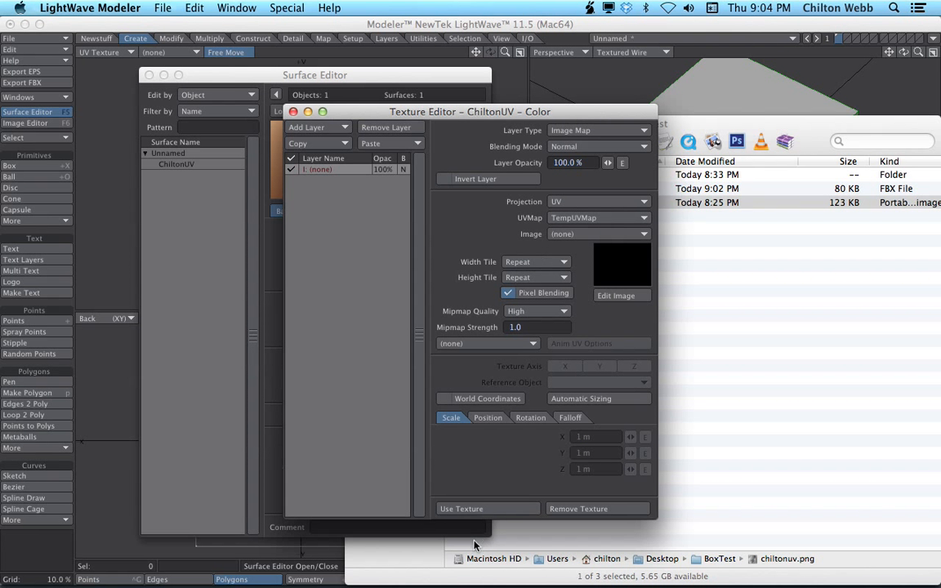
click(454, 508)
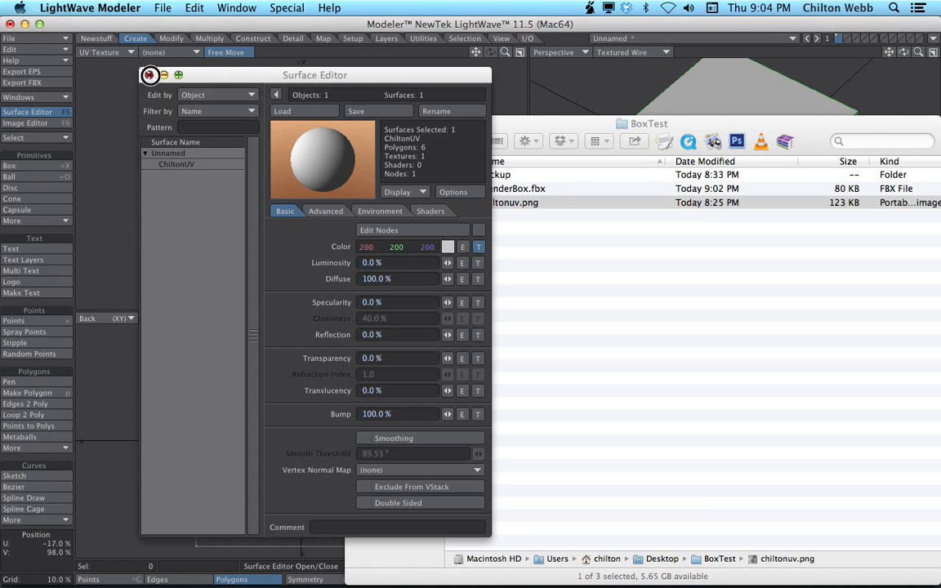
Close the Surface Editor and export the model as FBX named lightwaveBox.fbx into the BoxTest folder.
click(149, 75)
click(127, 181)
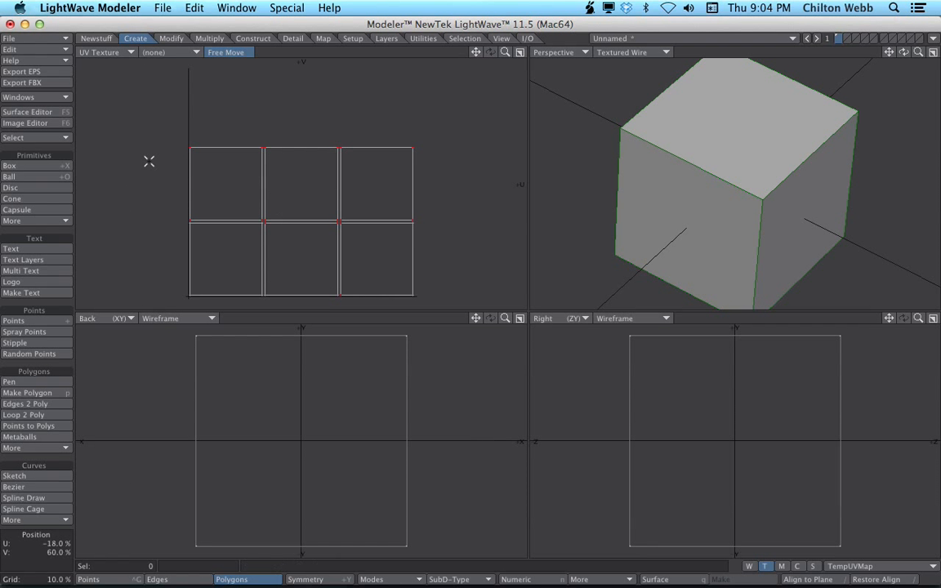
click(14, 81)
click(400, 228)
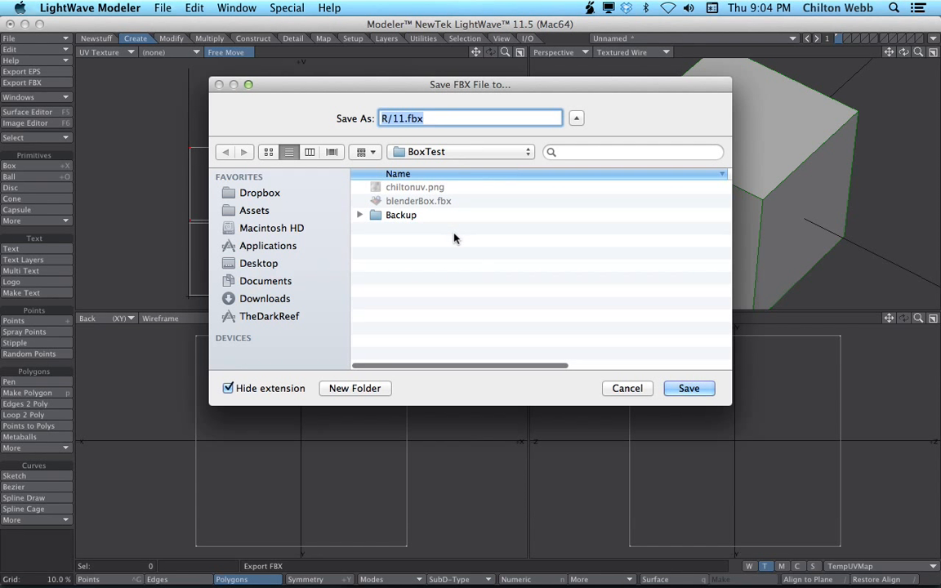
key(Left)
key(shift+Right)
key(shift+Right)
key(shift+Right)
key(shift+Right)
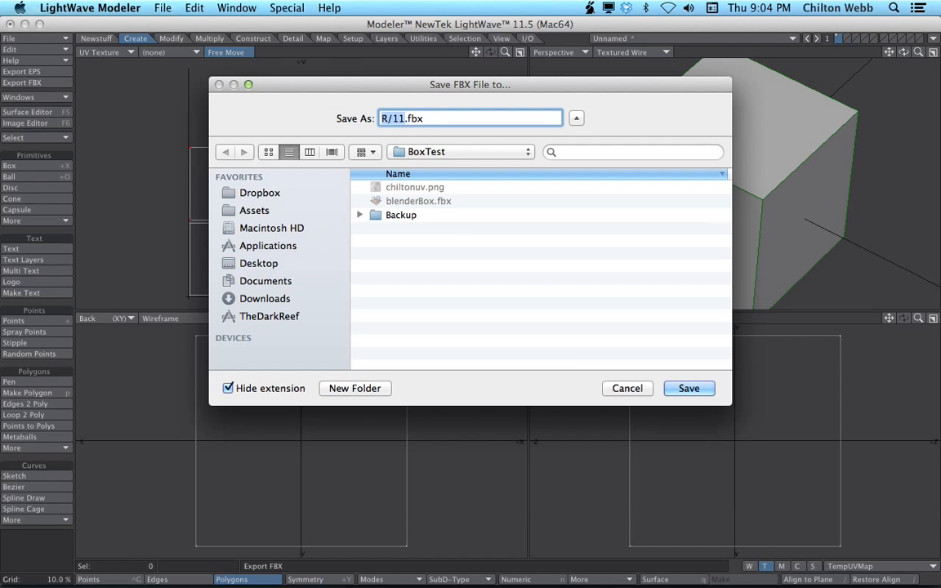
text(light)
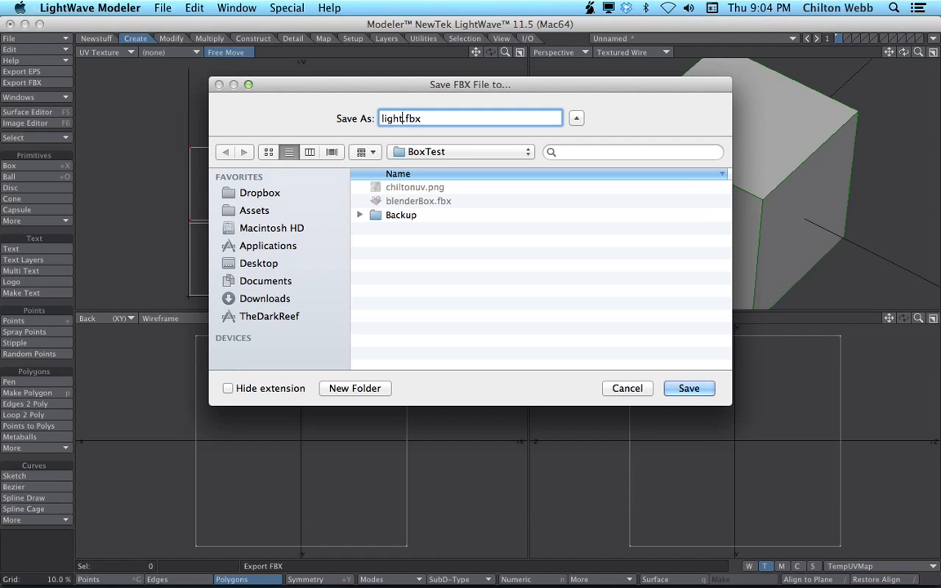
text(waveBox)
key(Return)
Switch to Unity and review the blenderBox import settings and the ChiltonUV material.
key(super+Tab)
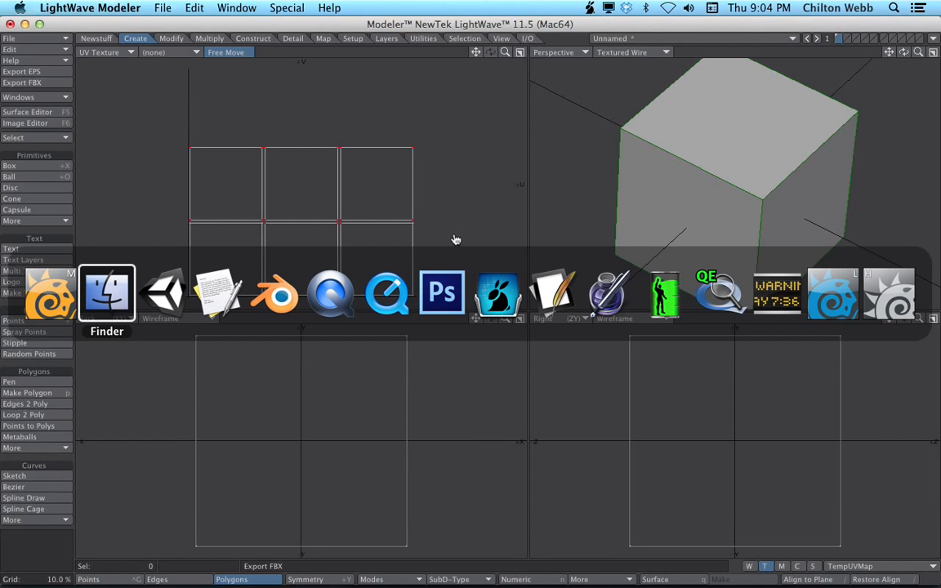
key(super+Tab)
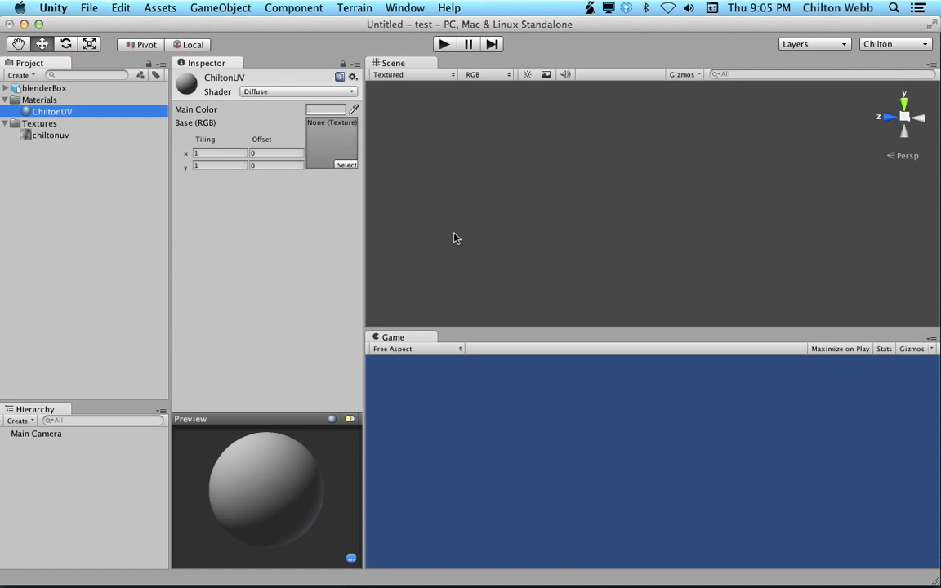
click(73, 88)
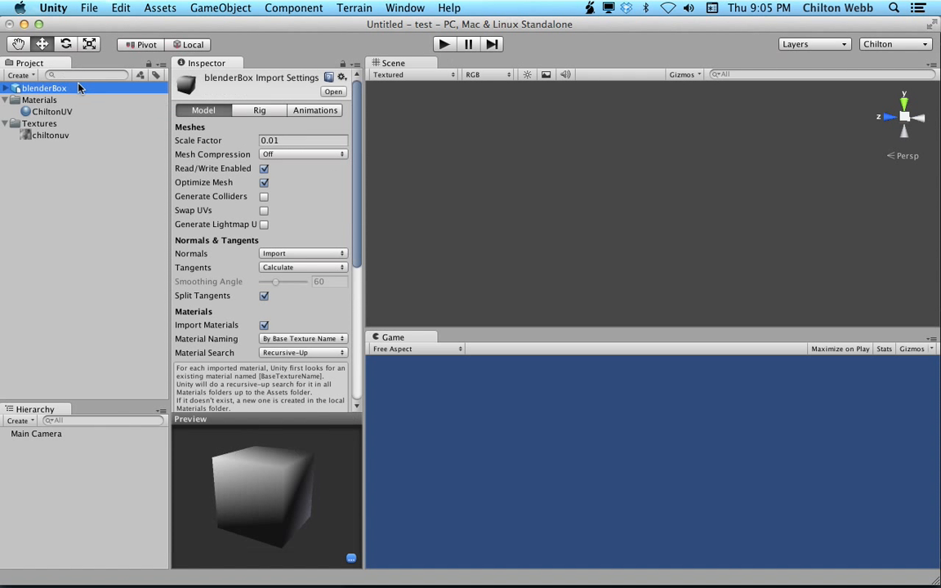
click(81, 111)
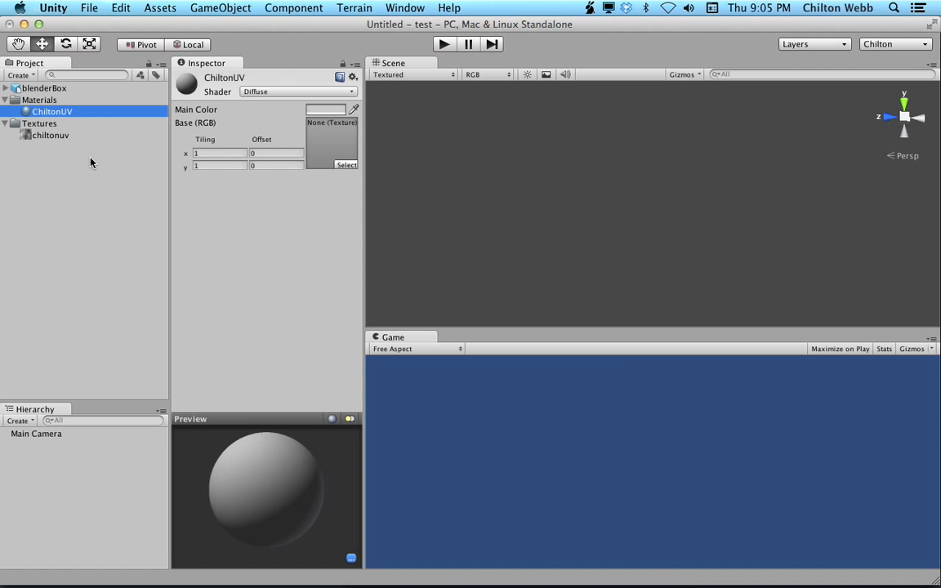
Import lightwaveBox.fbx from Finder into the Unity project.
key(super+Tab)
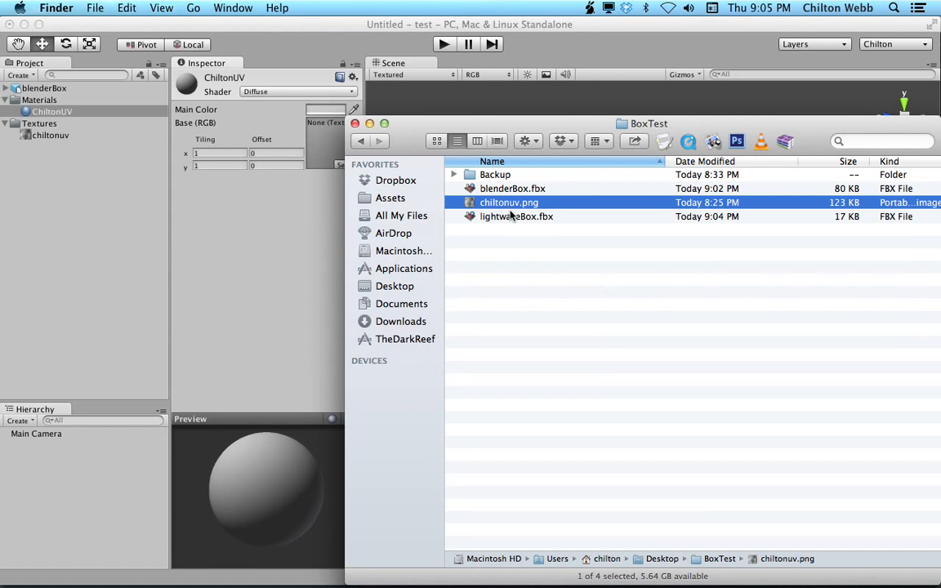
drag(511, 217, 54, 198)
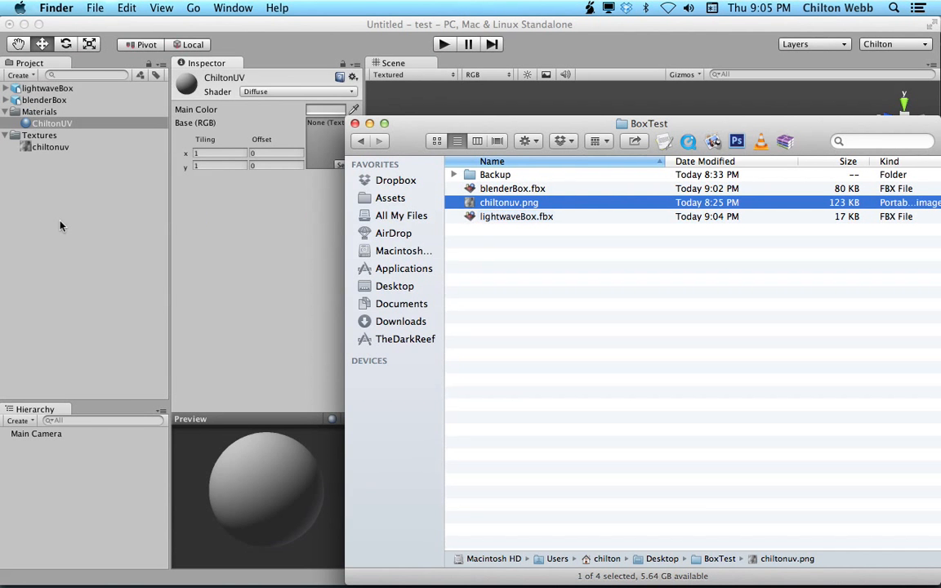
click(58, 184)
Open lightwaveBox.fbx in TextEdit, search its material definitions, and close the TextEdit windows.
key(super+Tab)
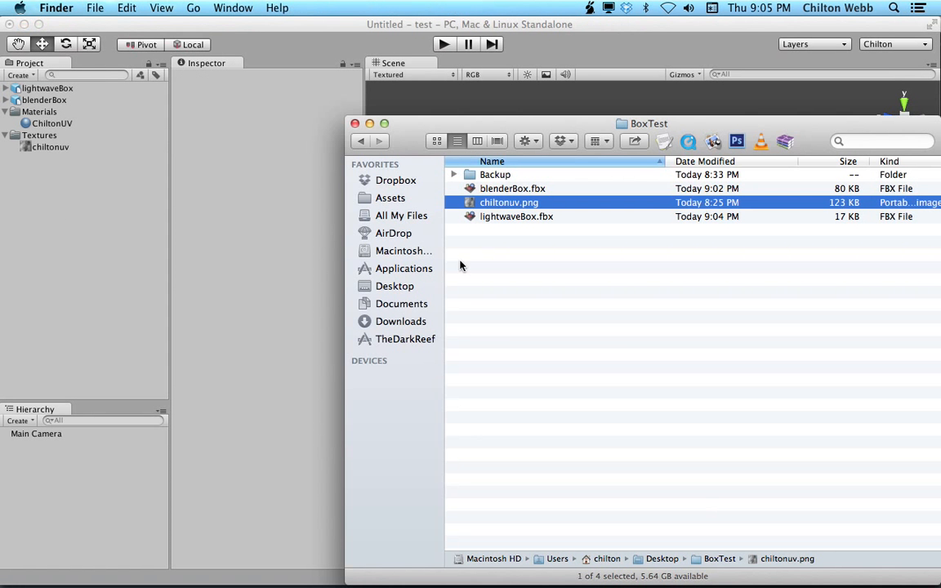
drag(520, 221, 665, 143)
key(super+g)
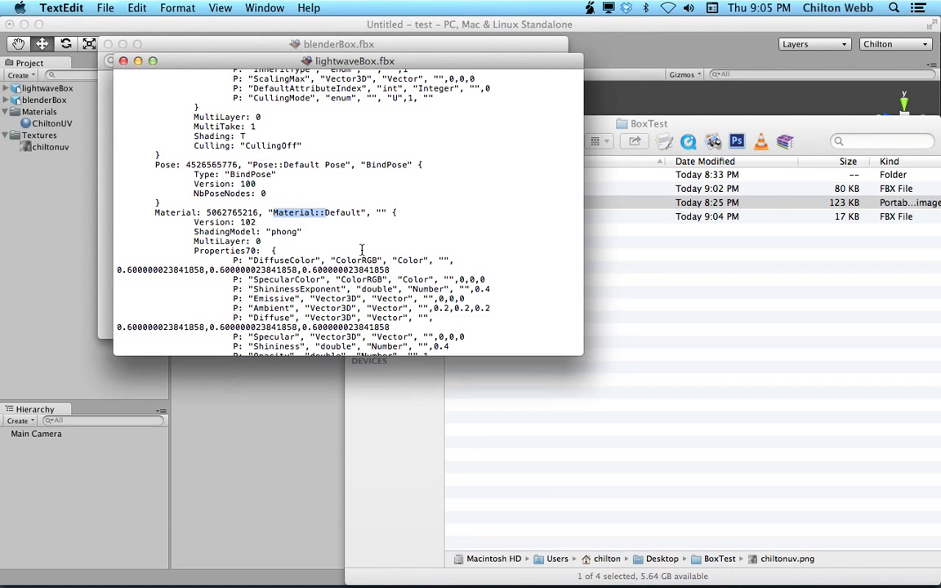
key(super+g)
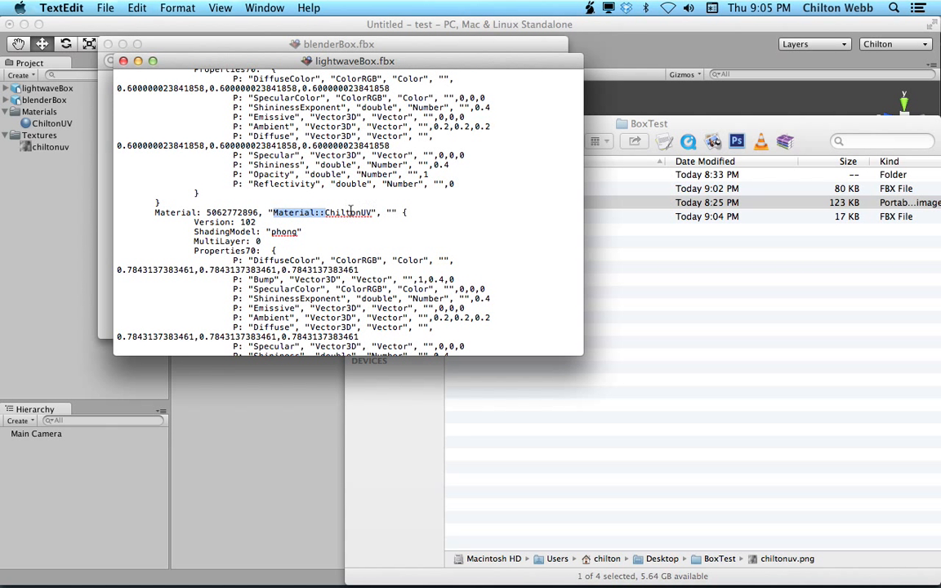
key(super+w)
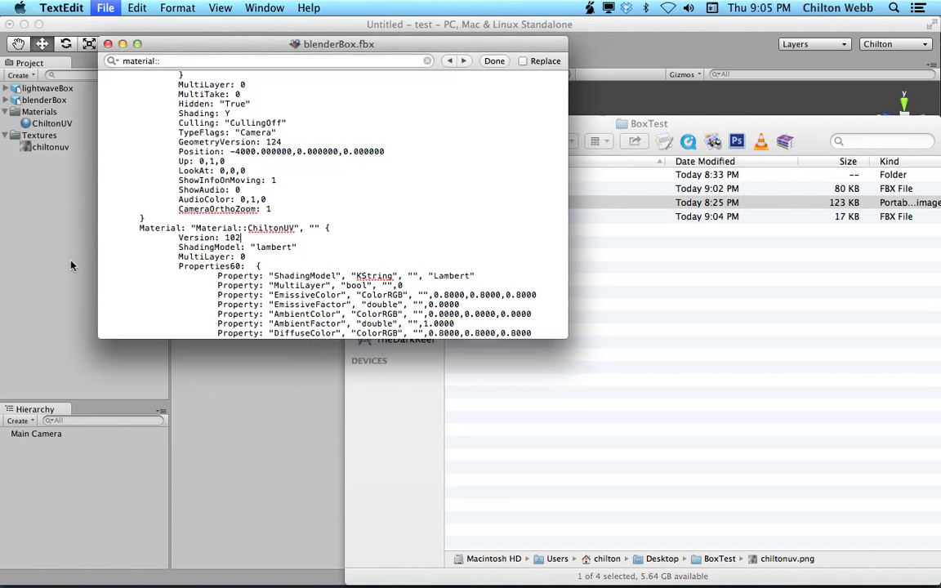
key(super+w)
Compare the ChiltonUV material and the lightwaveBox import settings and preview in Unity.
click(70, 266)
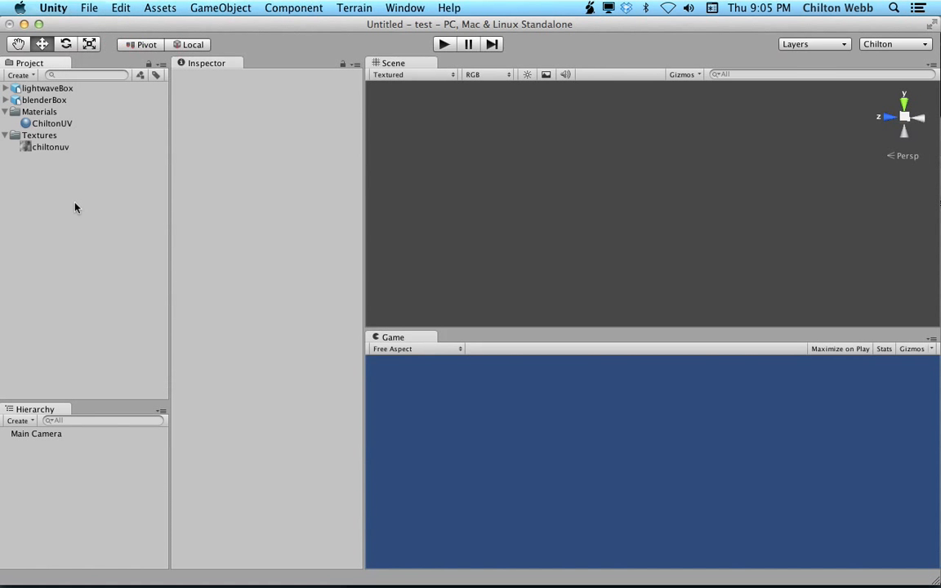
click(51, 125)
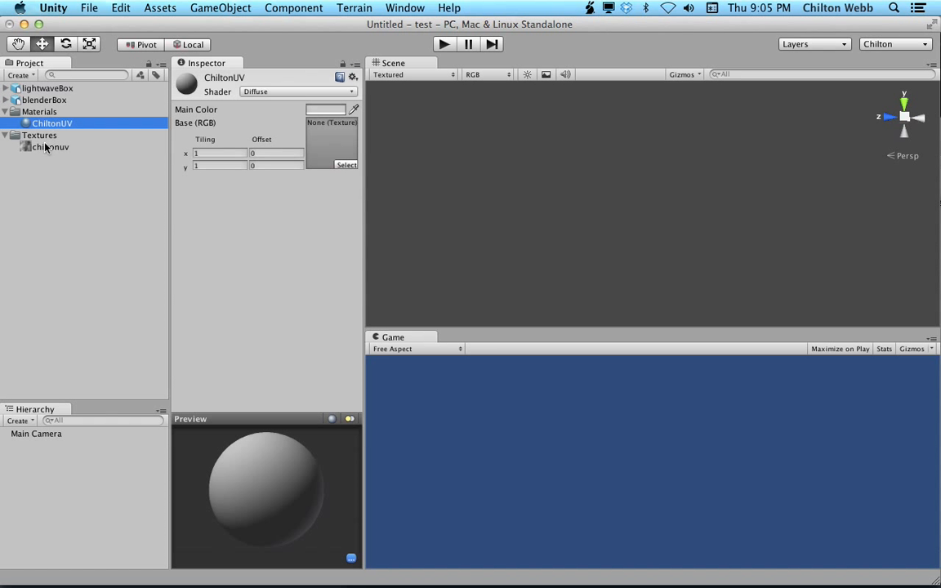
click(51, 97)
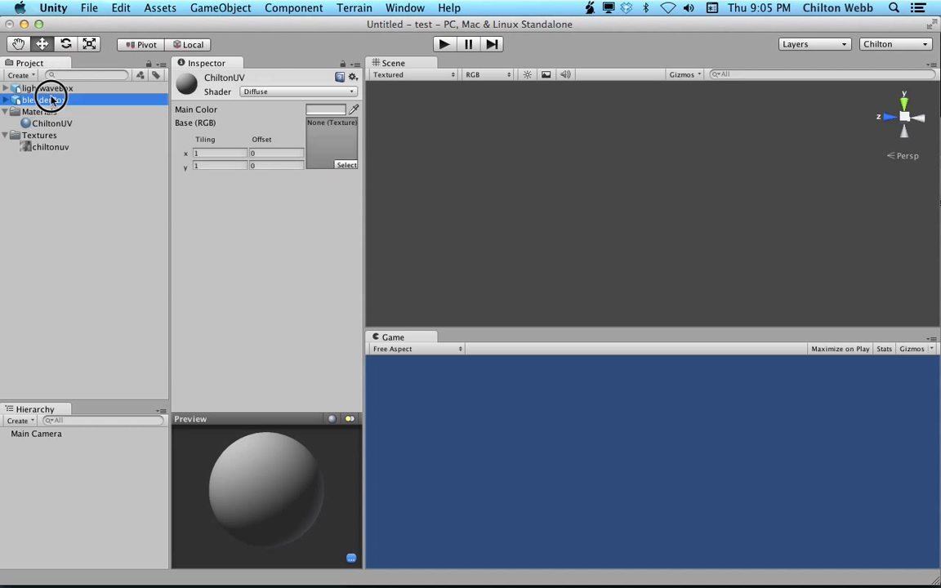
key(Up)
drag(317, 532, 242, 457)
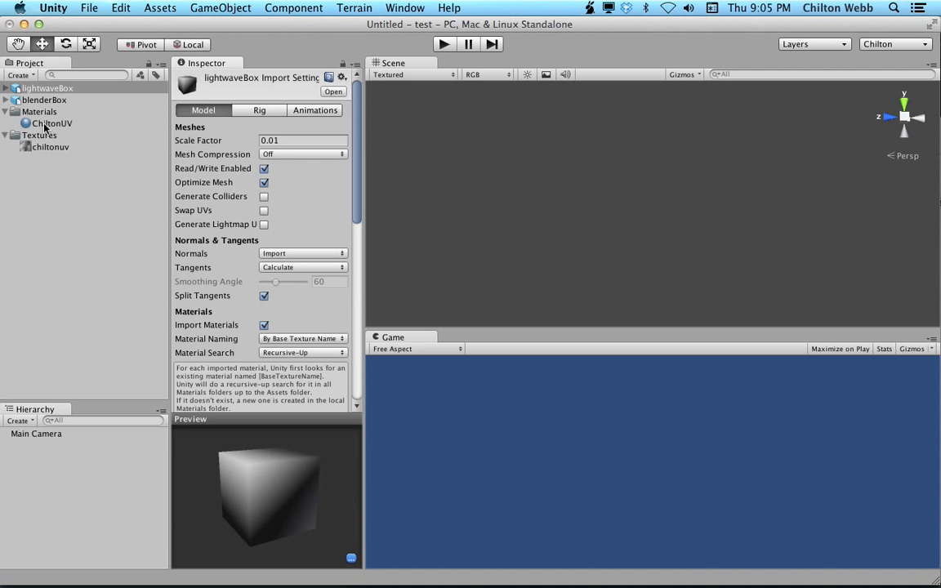
Assign the chiltonuv texture to the ChiltonUV material's base texture slot and rotate its preview.
click(39, 123)
click(41, 150)
drag(40, 150, 321, 144)
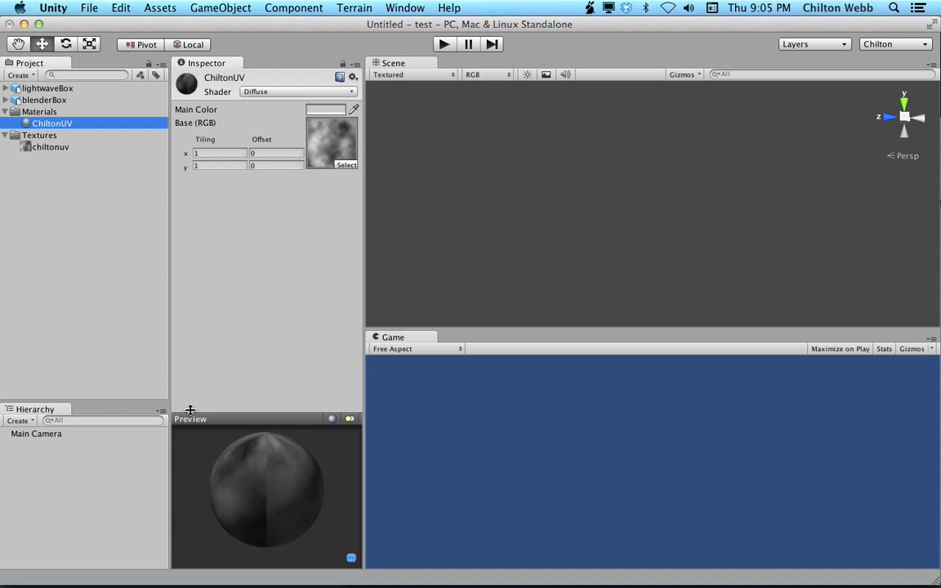
drag(319, 485, 274, 474)
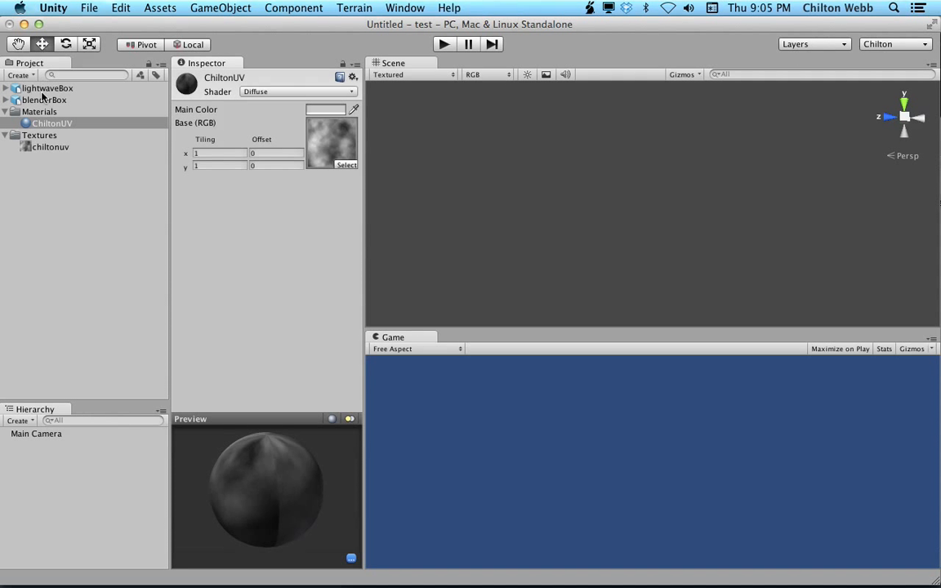
Compare the import previews of lightwaveBox and blenderBox.
click(44, 100)
key(Up)
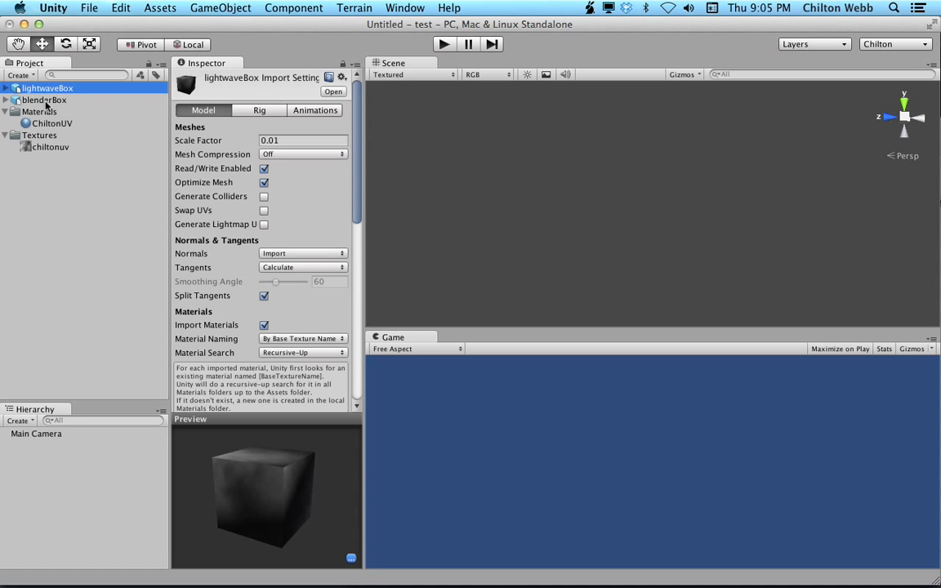
drag(265, 467, 234, 547)
click(79, 100)
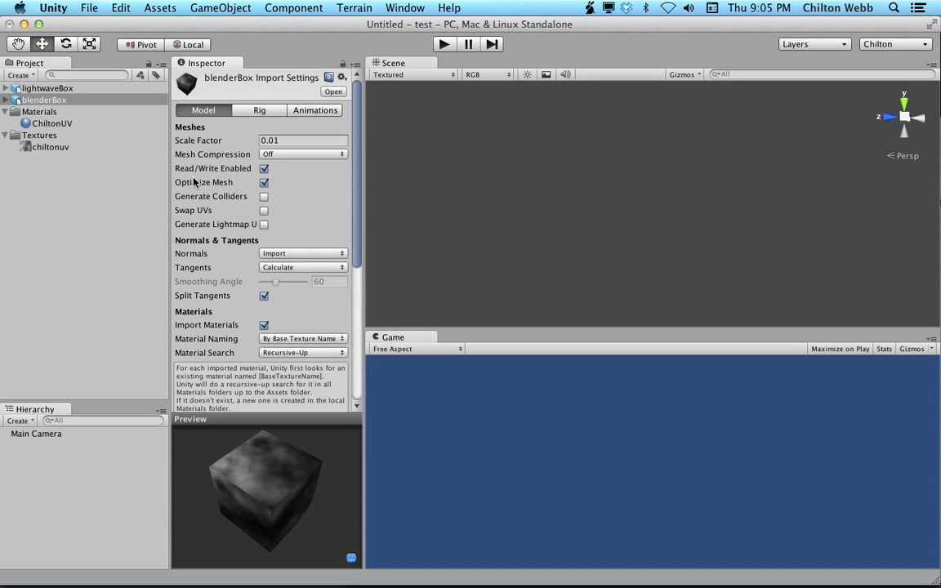
Place blenderBox into the scene and frame it in the view.
drag(44, 99, 524, 188)
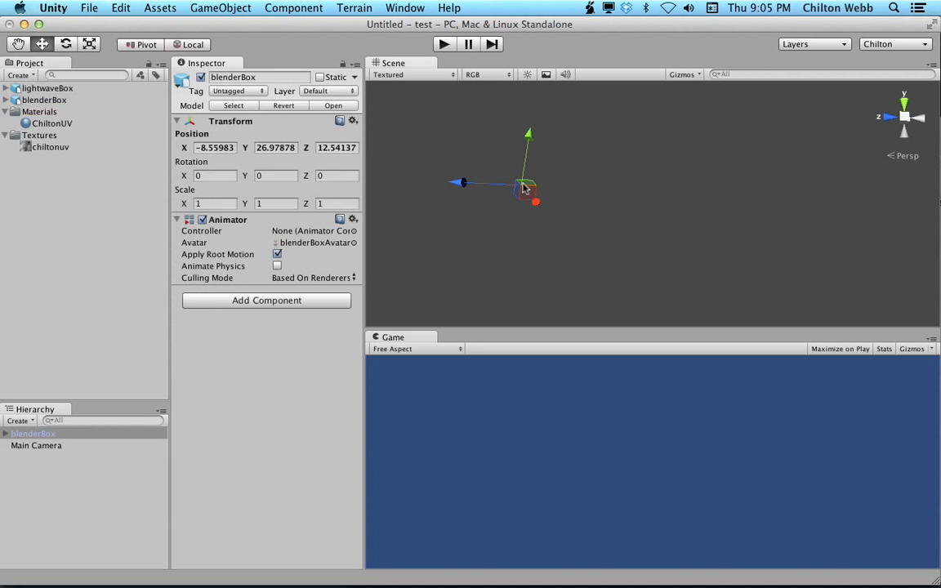
key(f)
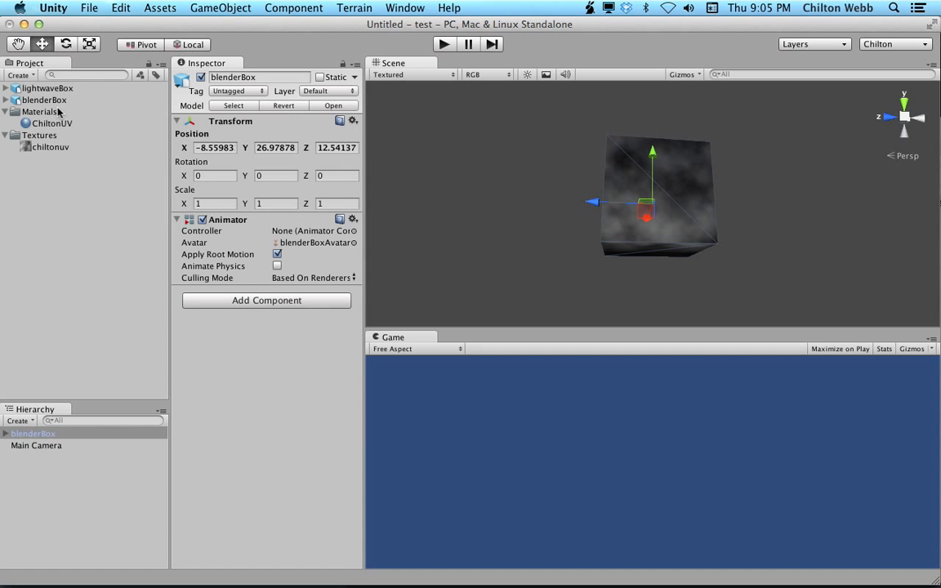
Place lightwaveBox into the scene and frame it in the view.
drag(33, 88, 669, 183)
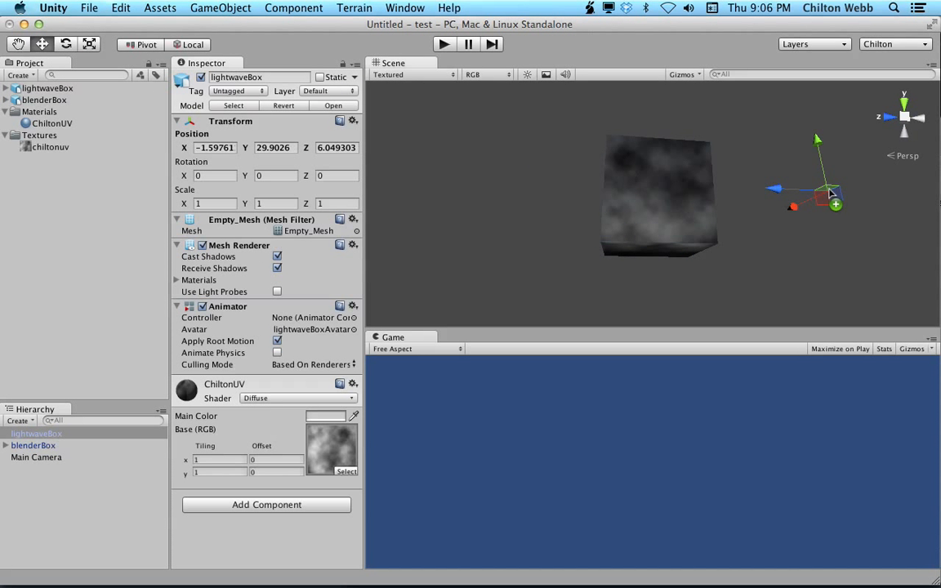
key(f)
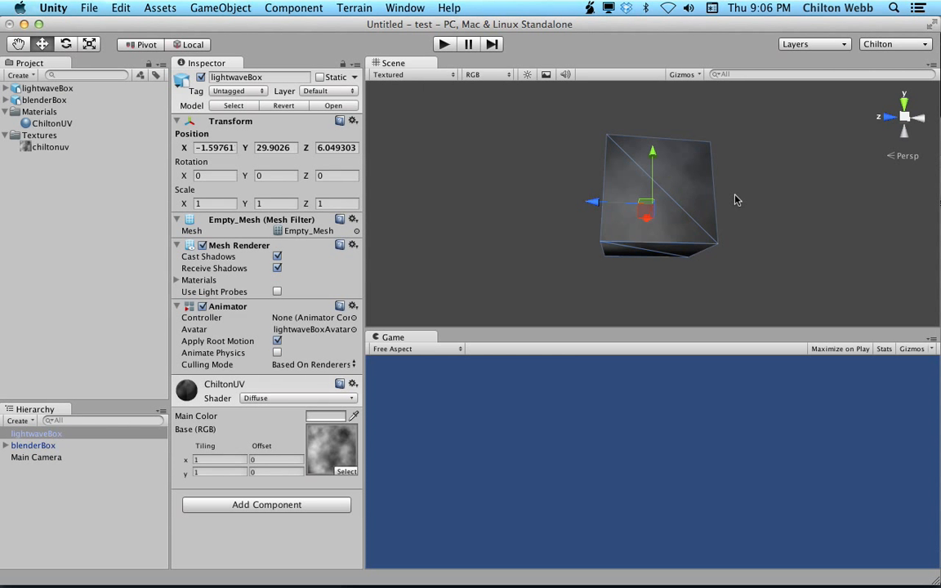
Select each box in turn and orbit around it to compare how the texture maps on both cubes.
alt+drag(736, 199, 155, 328)
click(82, 445)
key(f)
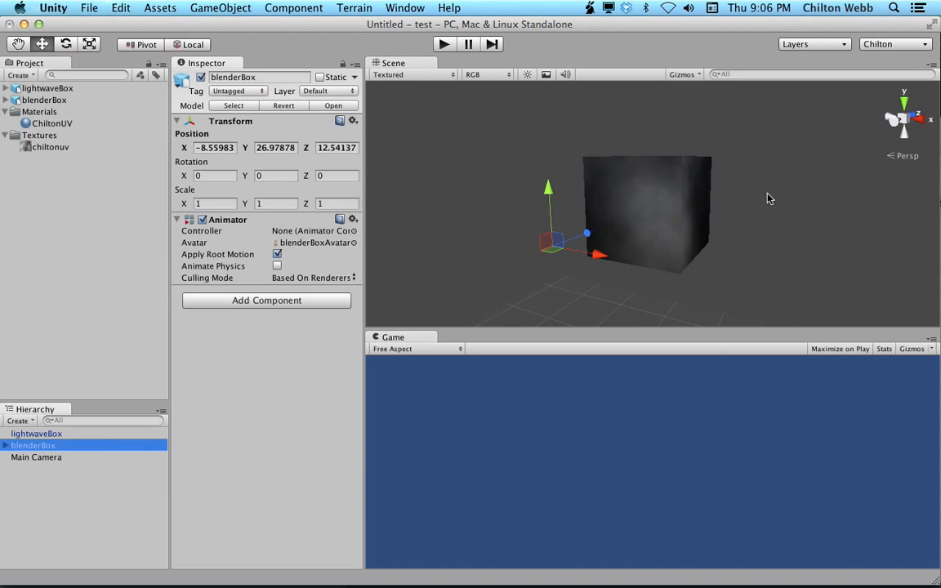
alt+drag(561, 249, 827, 234)
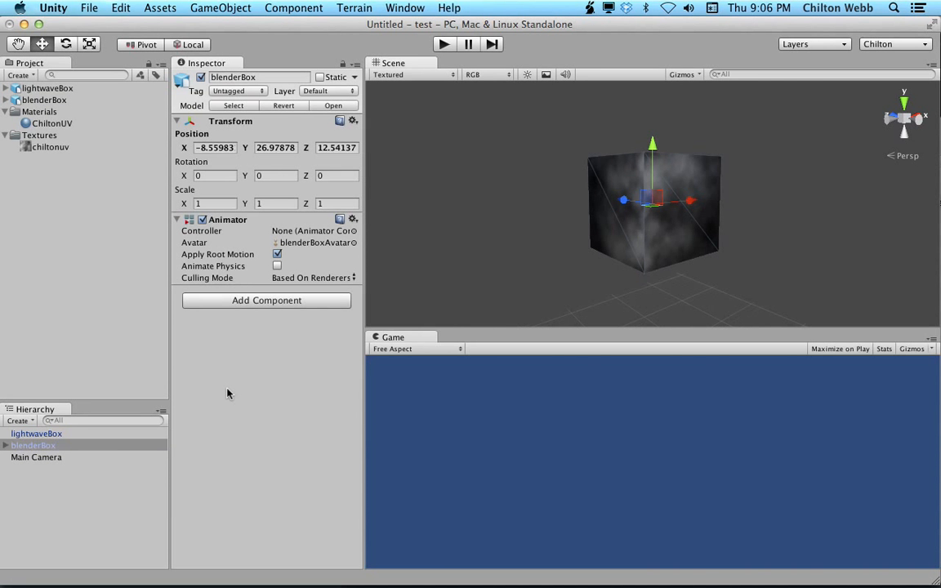
click(108, 434)
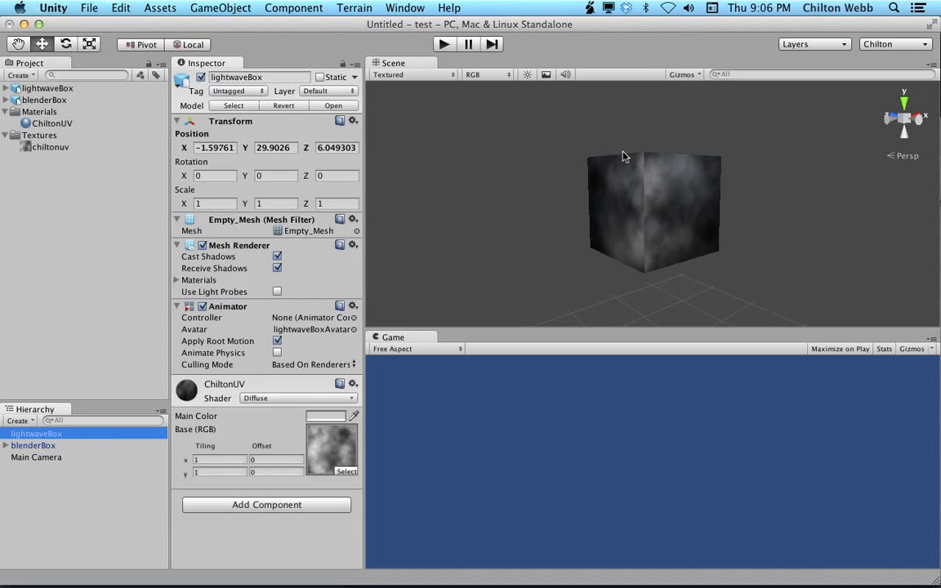
click(668, 163)
alt+drag(668, 183, 426, 243)
click(118, 446)
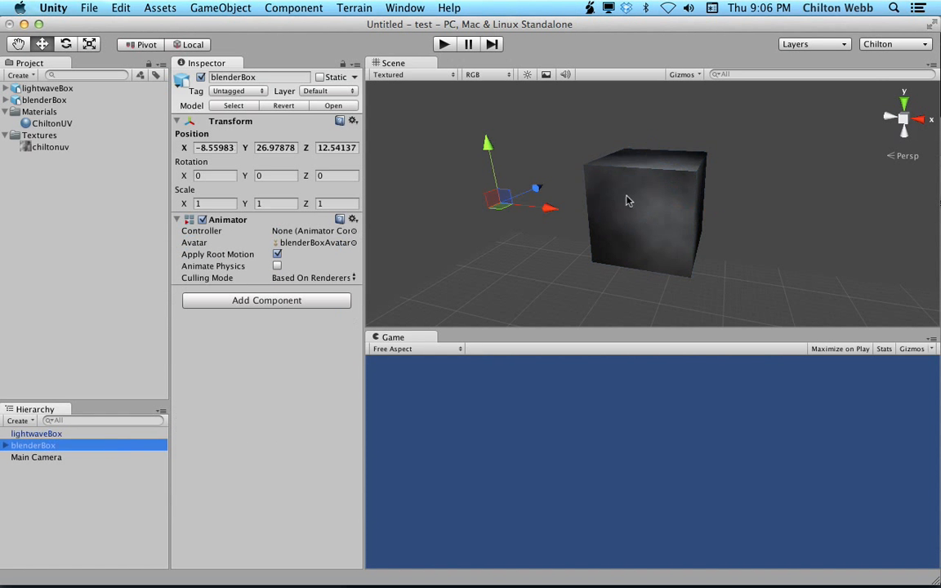
key(f)
alt+drag(588, 221, 805, 269)
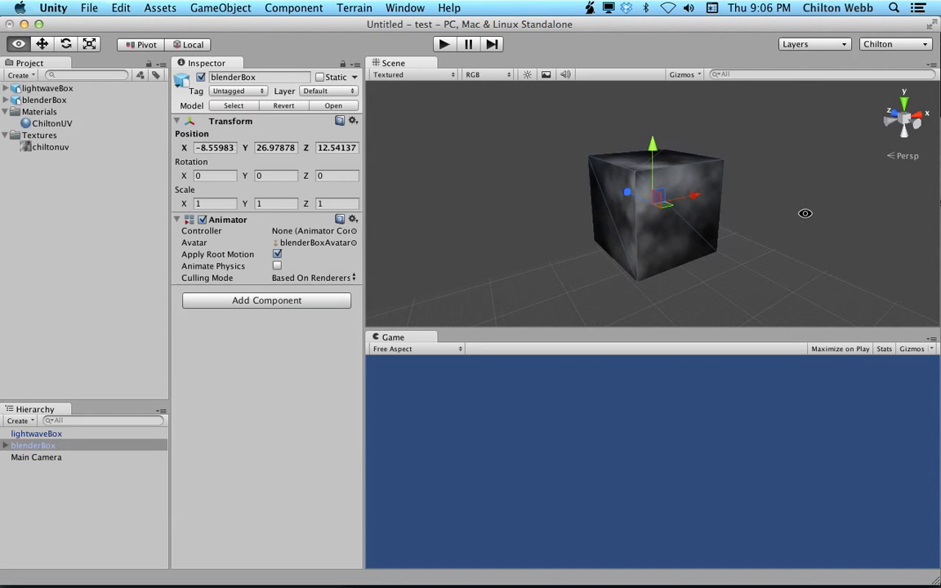
Set the ChiltonUV material's main color to red.
click(81, 125)
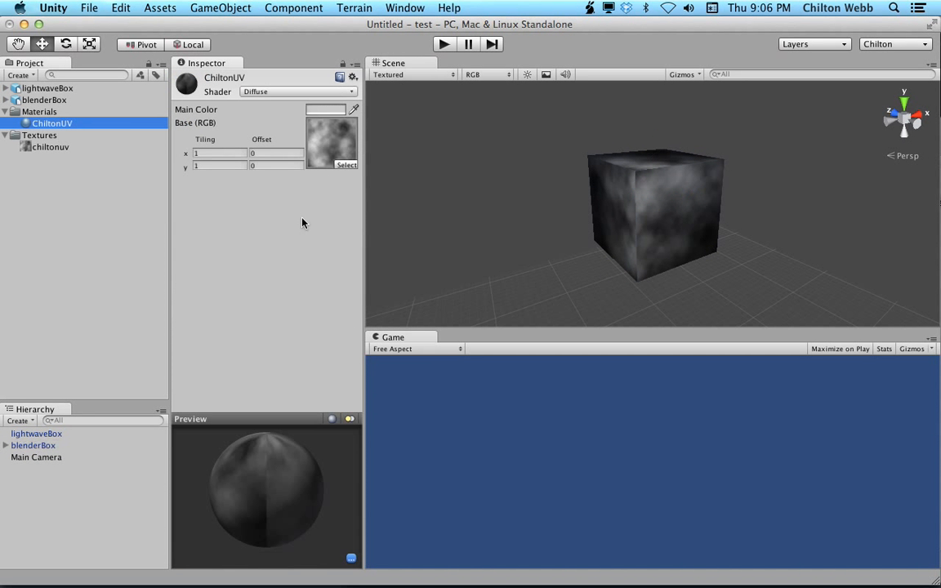
click(332, 110)
drag(144, 200, 229, 90)
click(86, 61)
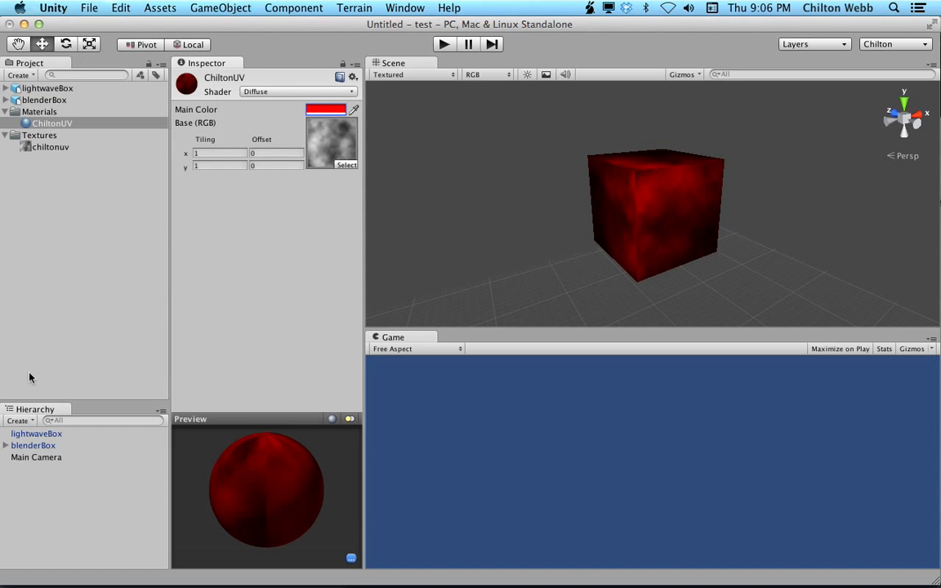
Select blenderBox and then lightwaveBox to compare how each shows the recolored material.
click(39, 447)
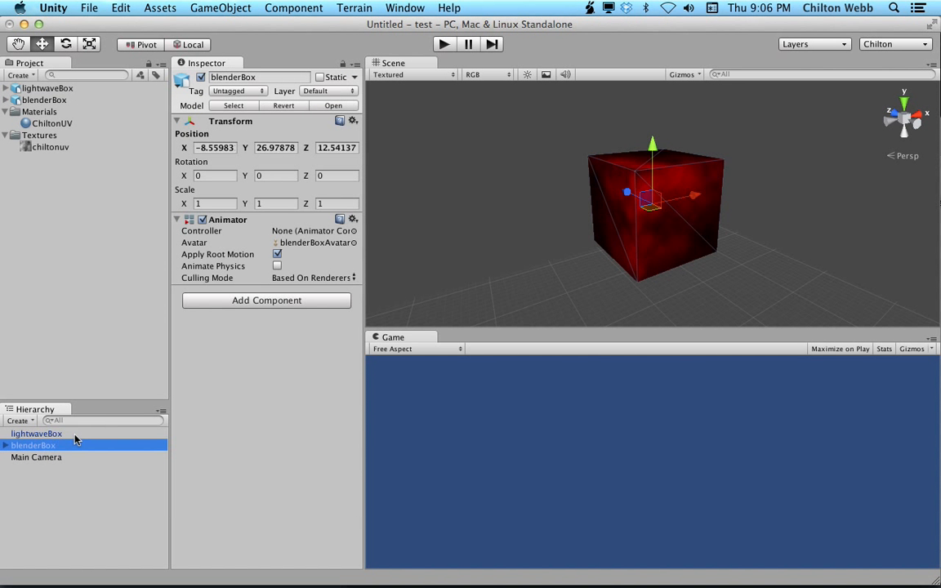
click(76, 436)
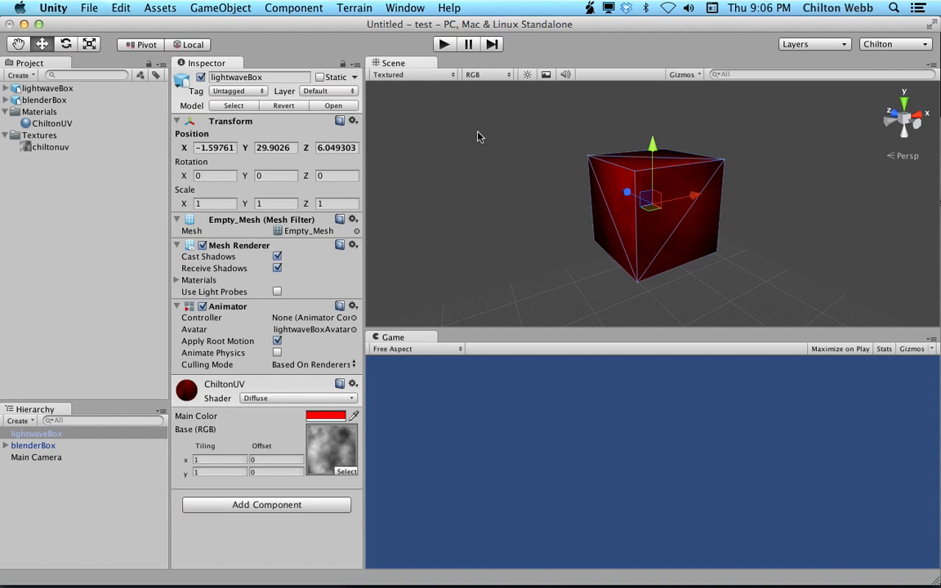
click(641, 158)
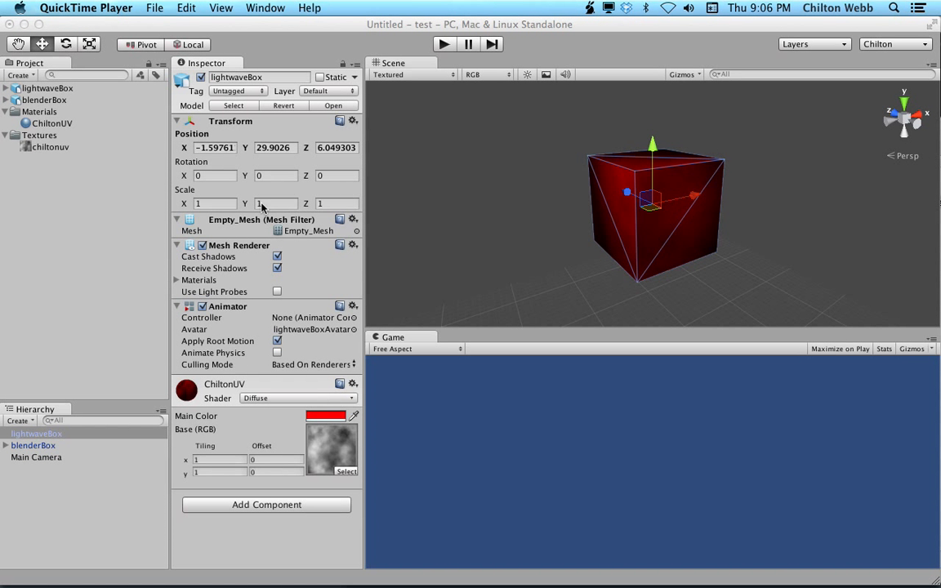
Review the chiltonuv texture's import settings and the ChiltonUV material.
click(49, 124)
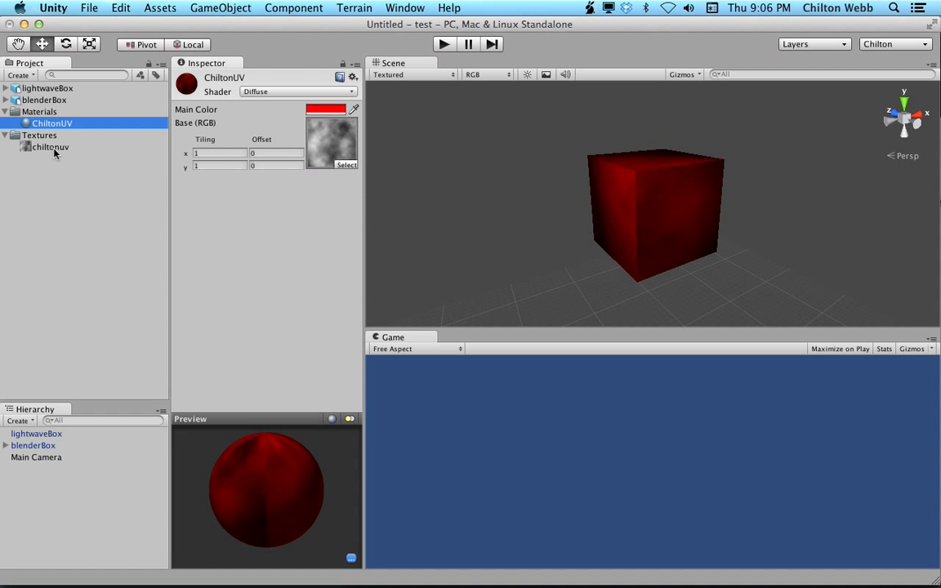
click(59, 172)
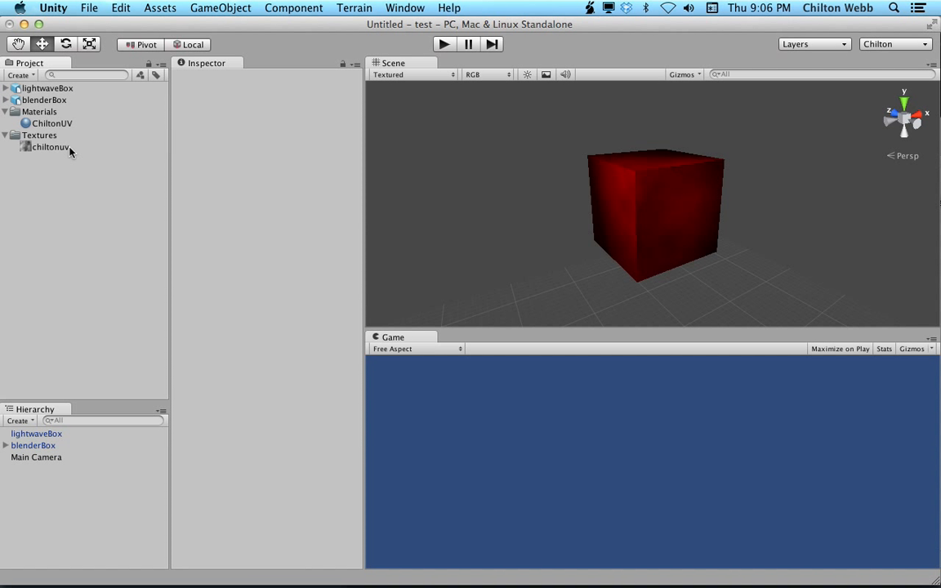
click(70, 151)
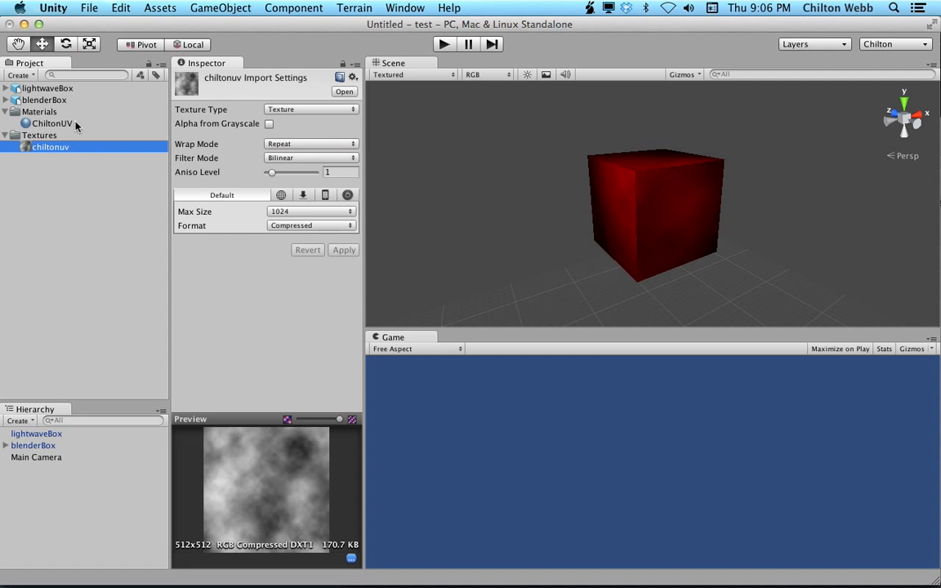
click(72, 124)
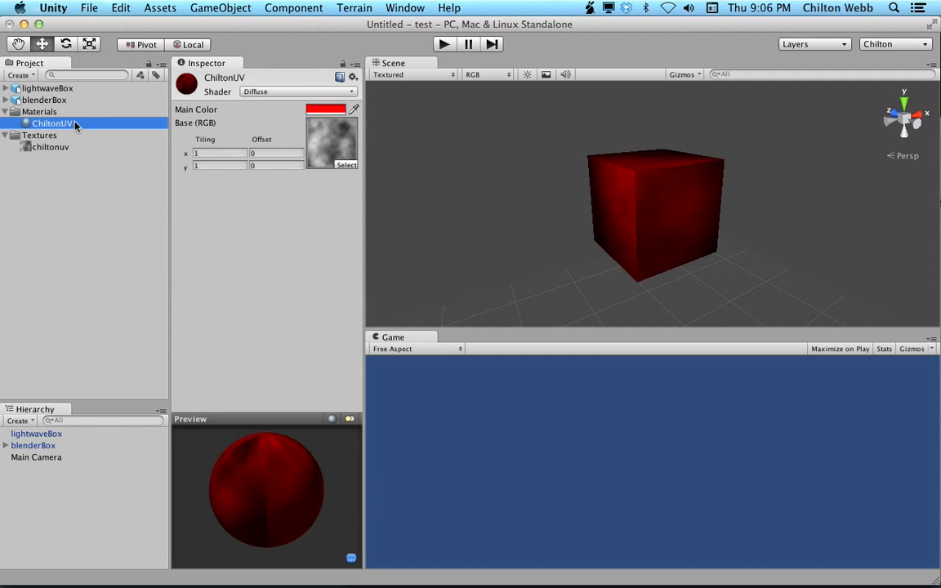